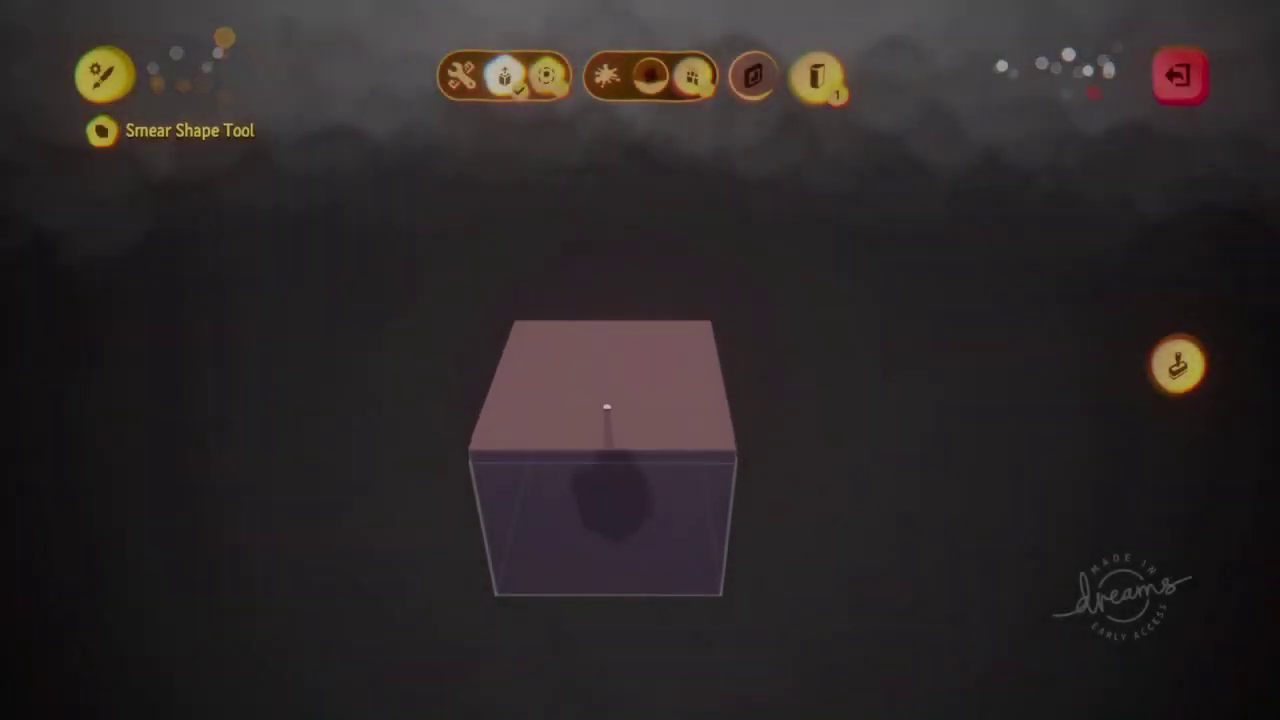
# Stretch the purple slab upward into a cube and return to editing its shape.
pyautogui.moveTo(610, 472); pyautogui.dragTo(620, 329)
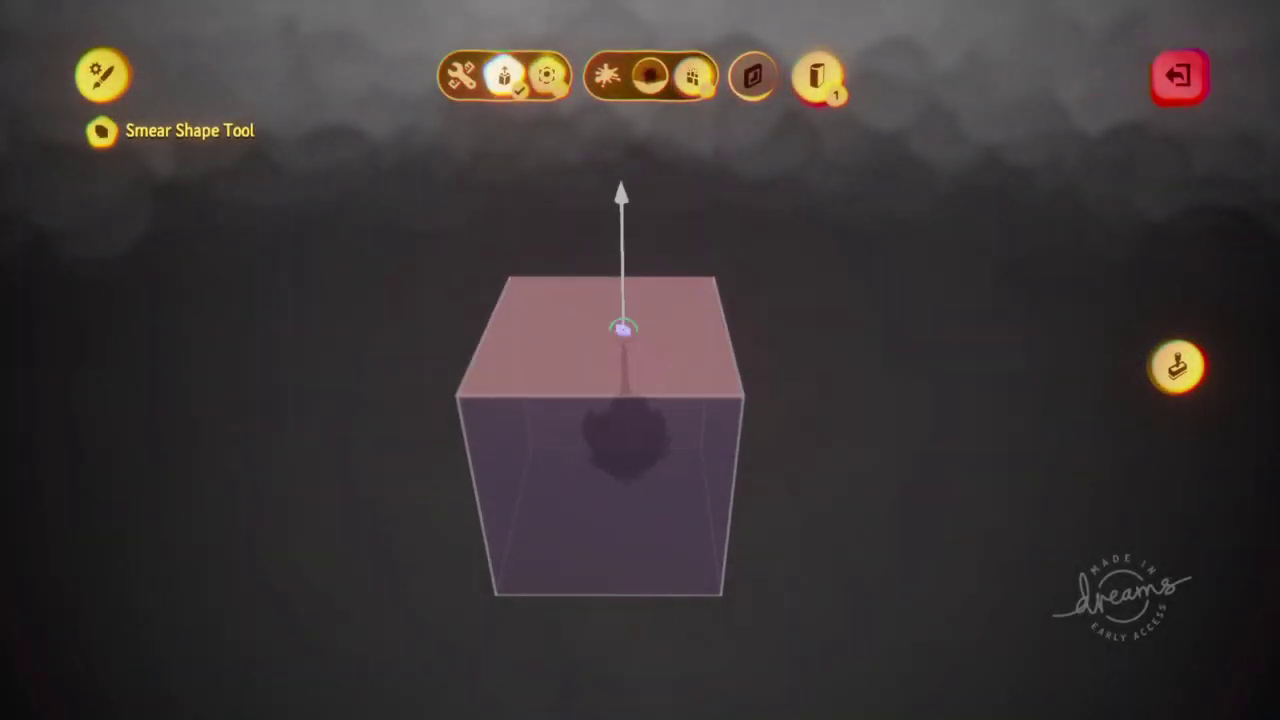
pyautogui.press('Escape')
pyautogui.click(604, 416)
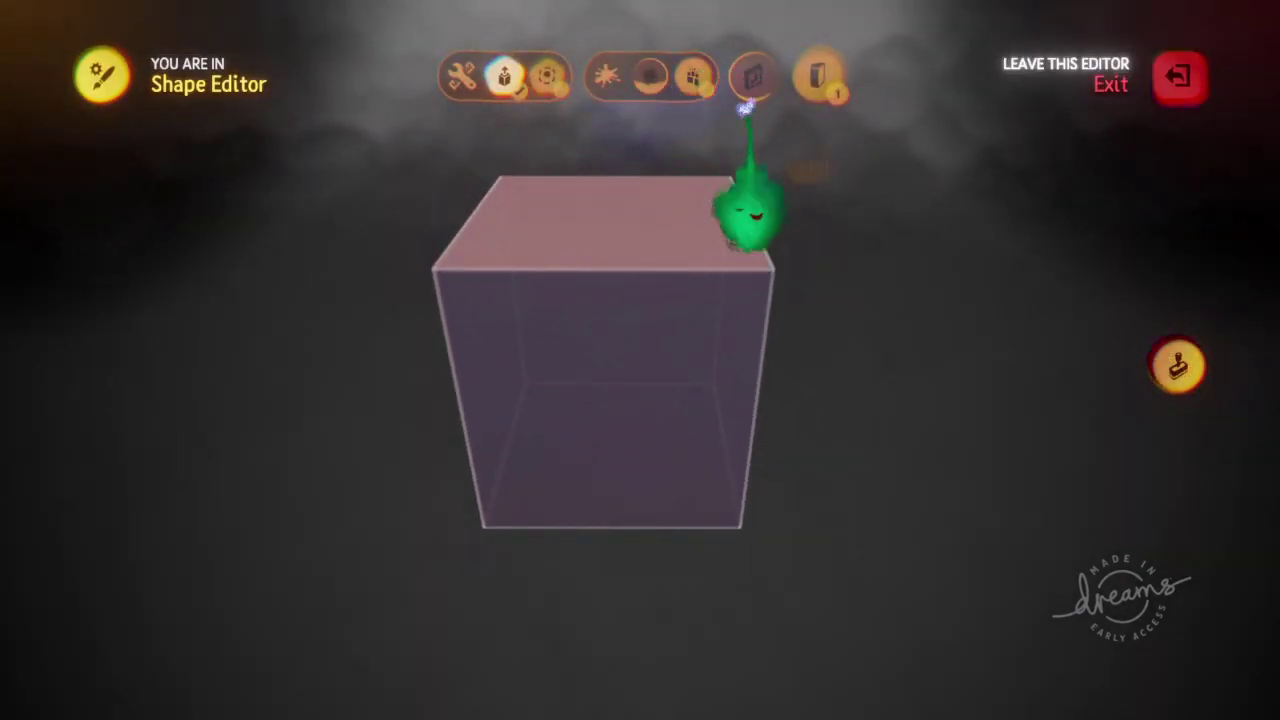
# Smear the cube's top down until only a flat slab outline remains.
pyautogui.moveTo(632, 350)
pyautogui.mouseDown()
pyautogui.moveTo(643, 486)
pyautogui.moveTo(648, 440)
pyautogui.mouseUp()
pyautogui.moveTo(643, 320)
pyautogui.mouseDown(button='middle')
pyautogui.moveTo(650, 335)
pyautogui.moveTo(591, 320)
pyautogui.moveTo(625, 327)
pyautogui.moveTo(603, 190)
pyautogui.mouseUp(button='middle')
pyautogui.moveTo(603, 190)
pyautogui.mouseDown()
pyautogui.moveTo(609, 584)
pyautogui.moveTo(608, 569)
pyautogui.moveTo(607, 581)
pyautogui.moveTo(466, 523)
pyautogui.moveTo(680, 606)
pyautogui.moveTo(378, 456)
pyautogui.mouseUp()
pyautogui.moveTo(638, 655)
pyautogui.mouseDown(button='middle')
pyautogui.moveTo(646, 614)
pyautogui.moveTo(705, 600)
pyautogui.mouseUp(button='middle')
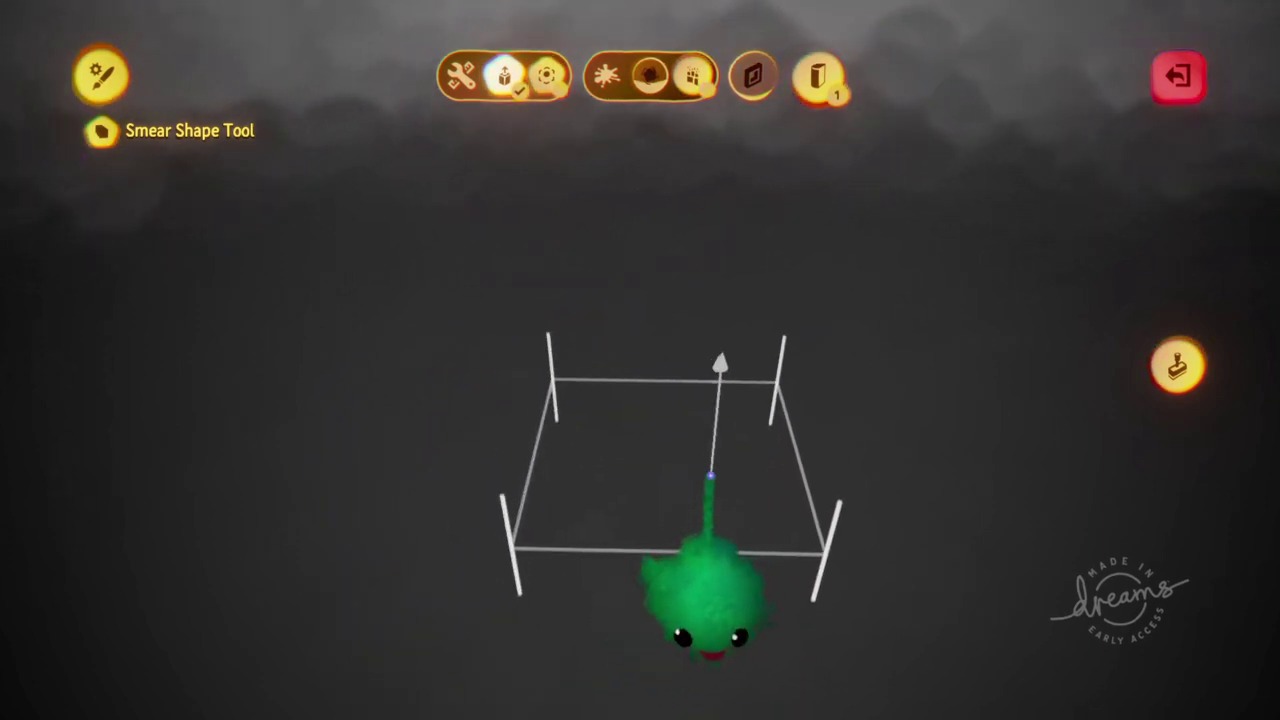
# Leave the shape editor and stretch the flat box upward into a tall box.
pyautogui.press('Escape')
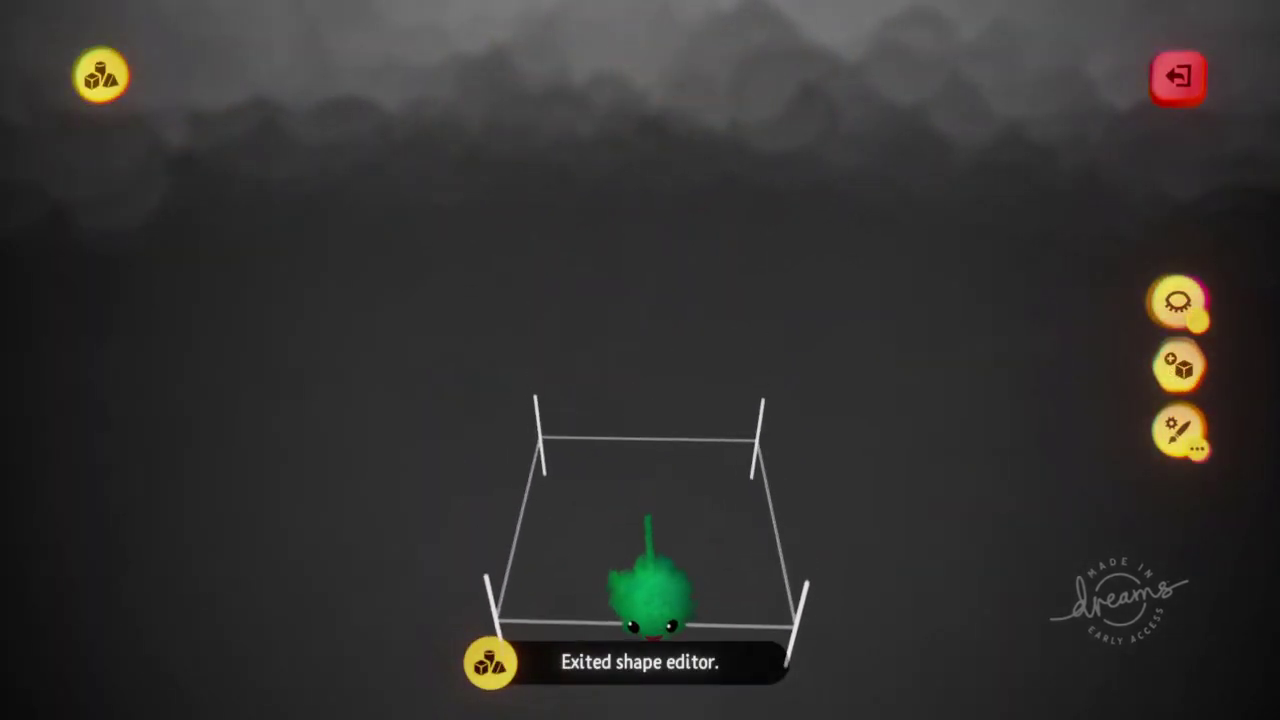
pyautogui.moveTo(650, 590); pyautogui.dragTo(738, 165)
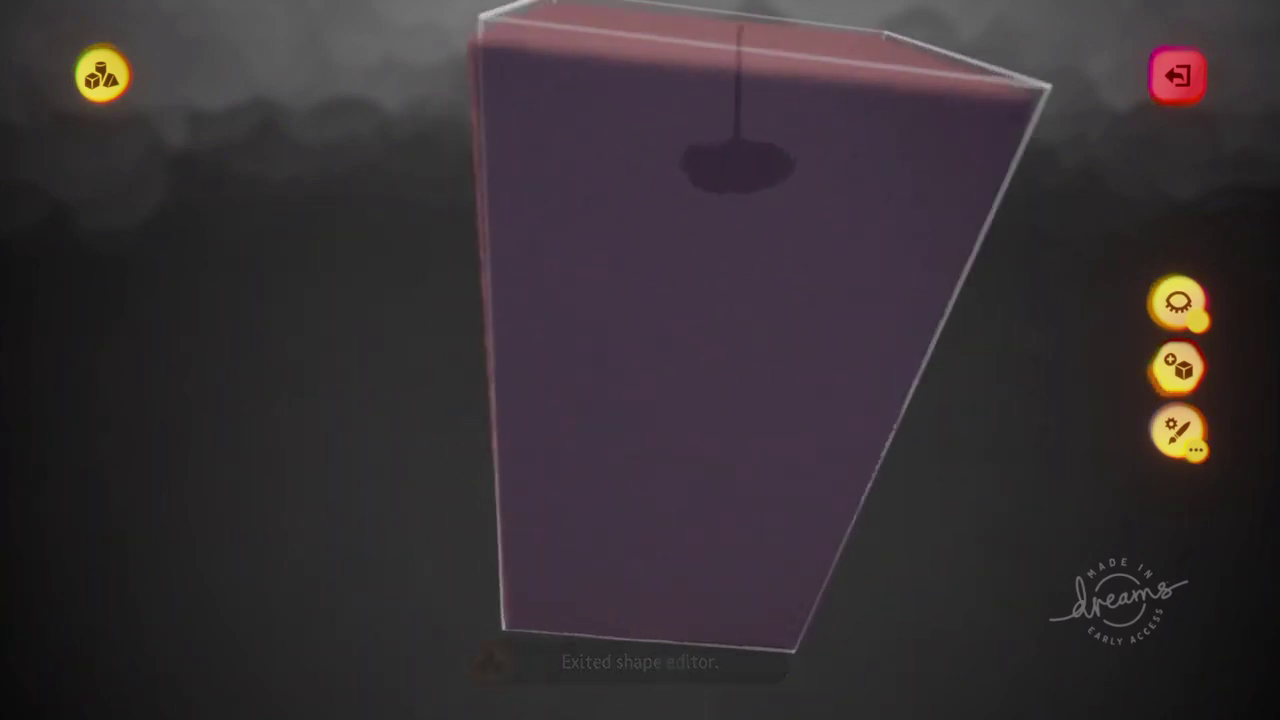
pyautogui.moveTo(738, 165); pyautogui.dragTo(767, 570, button='middle')
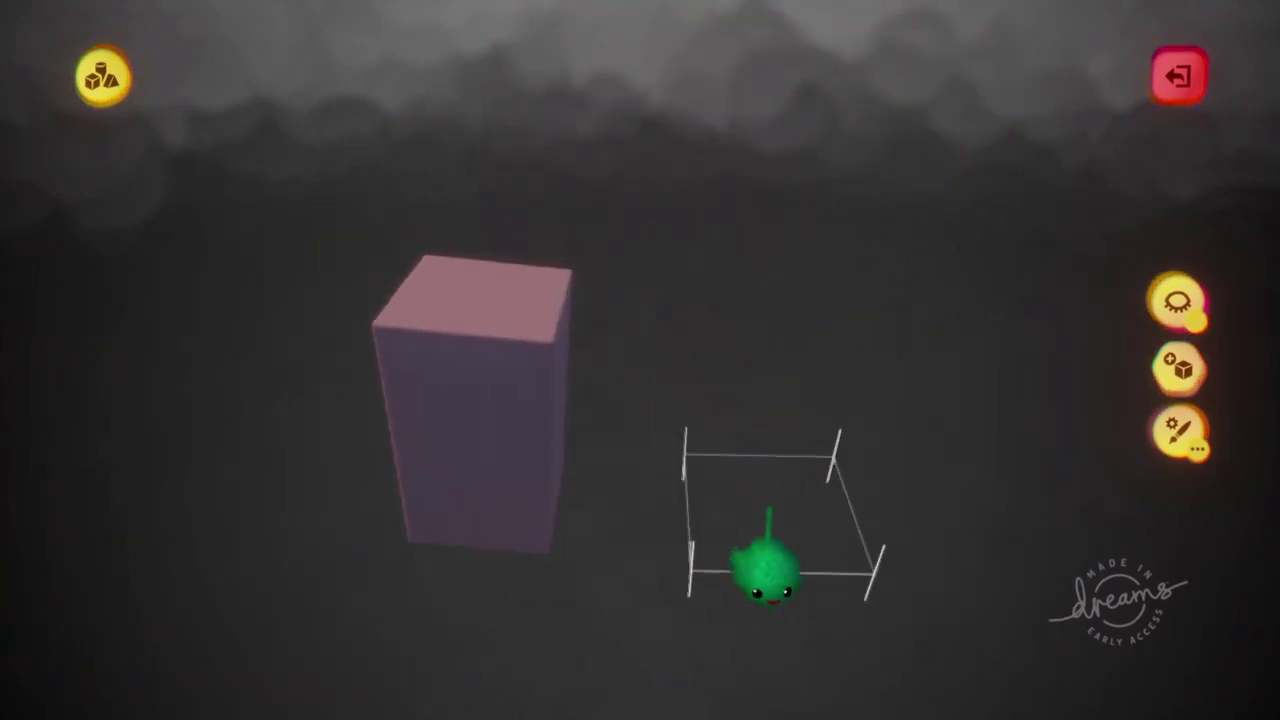
# Stamp and stretch several more pink boxes onto the stack, tilting the front one forward.
pyautogui.moveTo(767, 570); pyautogui.dragTo(610, 330)
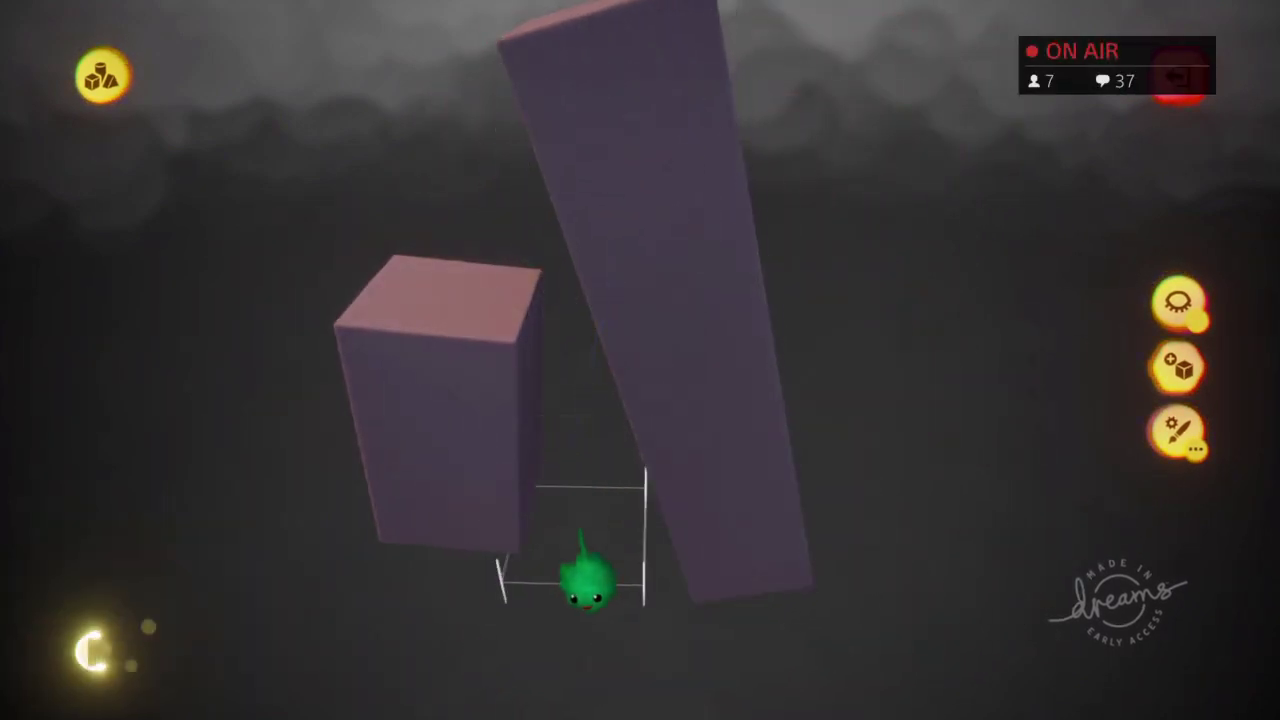
pyautogui.moveTo(587, 583); pyautogui.dragTo(560, 700, button='middle')
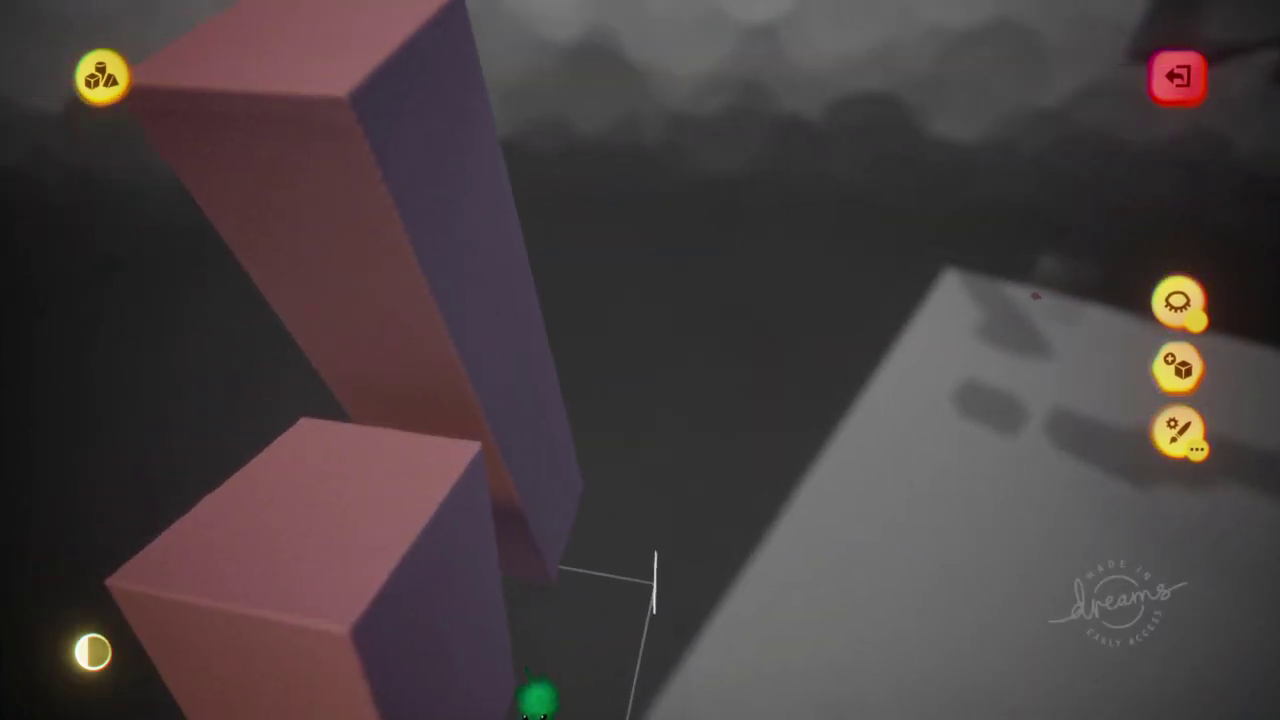
pyautogui.moveTo(537, 697); pyautogui.dragTo(455, 280)
pyautogui.moveTo(455, 280); pyautogui.dragTo(623, 434, button='middle')
pyautogui.moveTo(623, 434); pyautogui.dragTo(620, 360)
pyautogui.moveTo(636, 222); pyautogui.dragTo(640, 295)
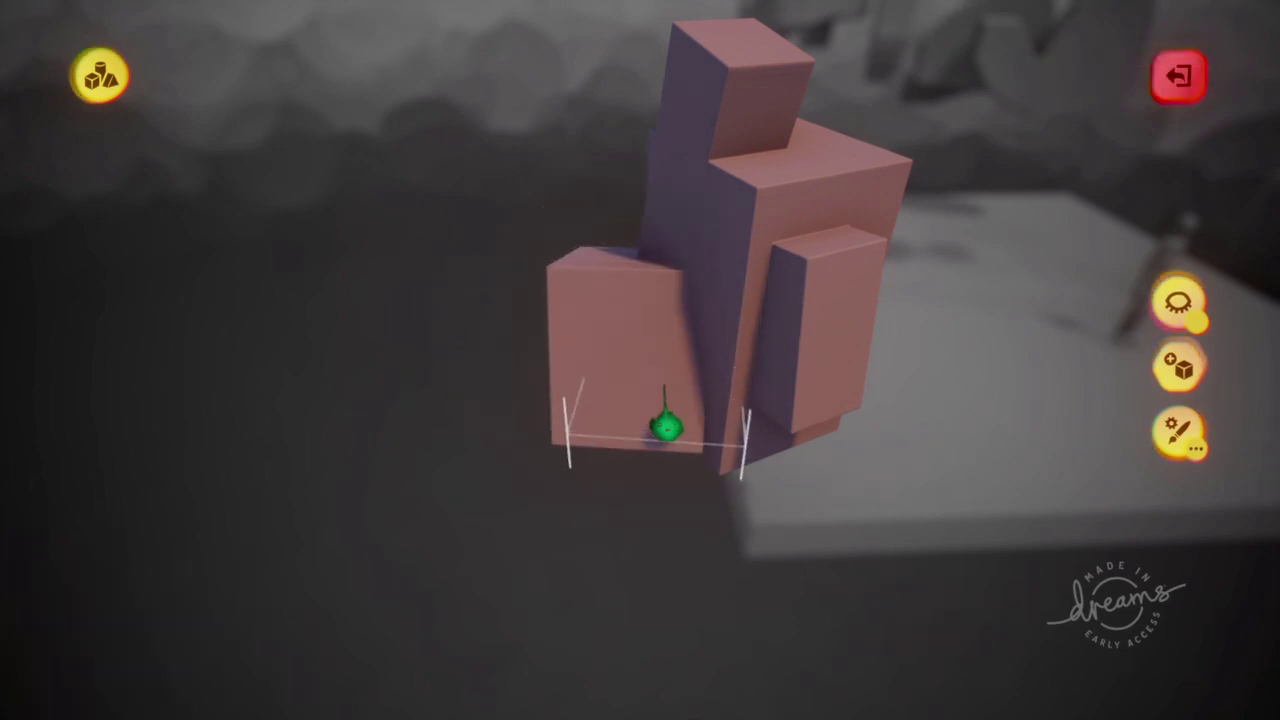
pyautogui.moveTo(665, 427); pyautogui.dragTo(560, 297, button='middle')
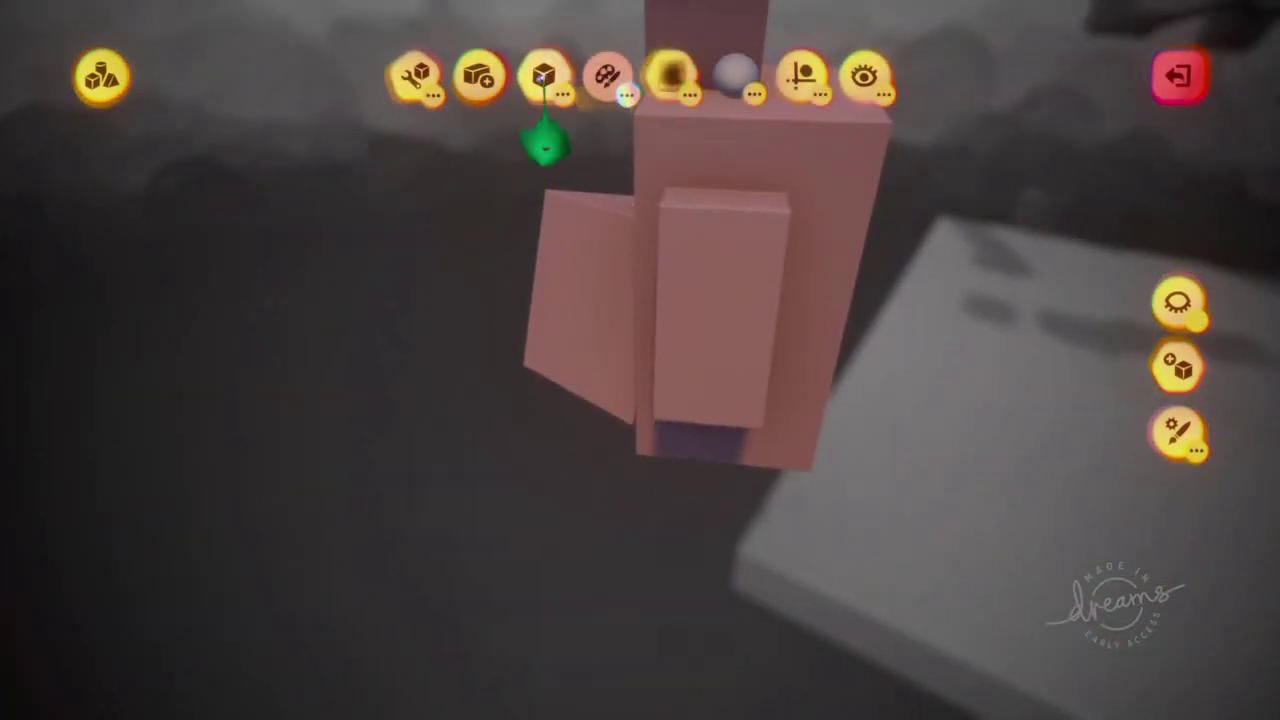
# Stamp a new pink box on the stack's left side, pulled toward the camera.
pyautogui.click(414, 76)
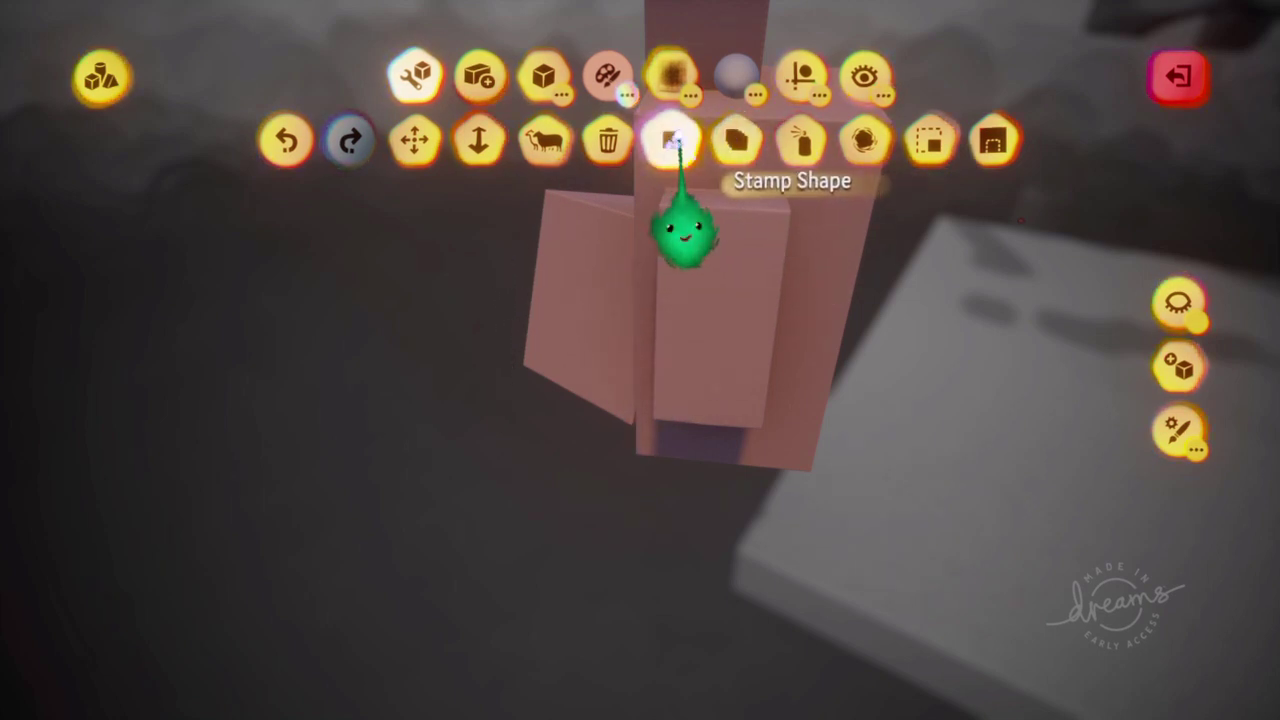
pyautogui.moveTo(572, 480); pyautogui.dragTo(408, 168)
pyautogui.scroll(-5, 625, 460)
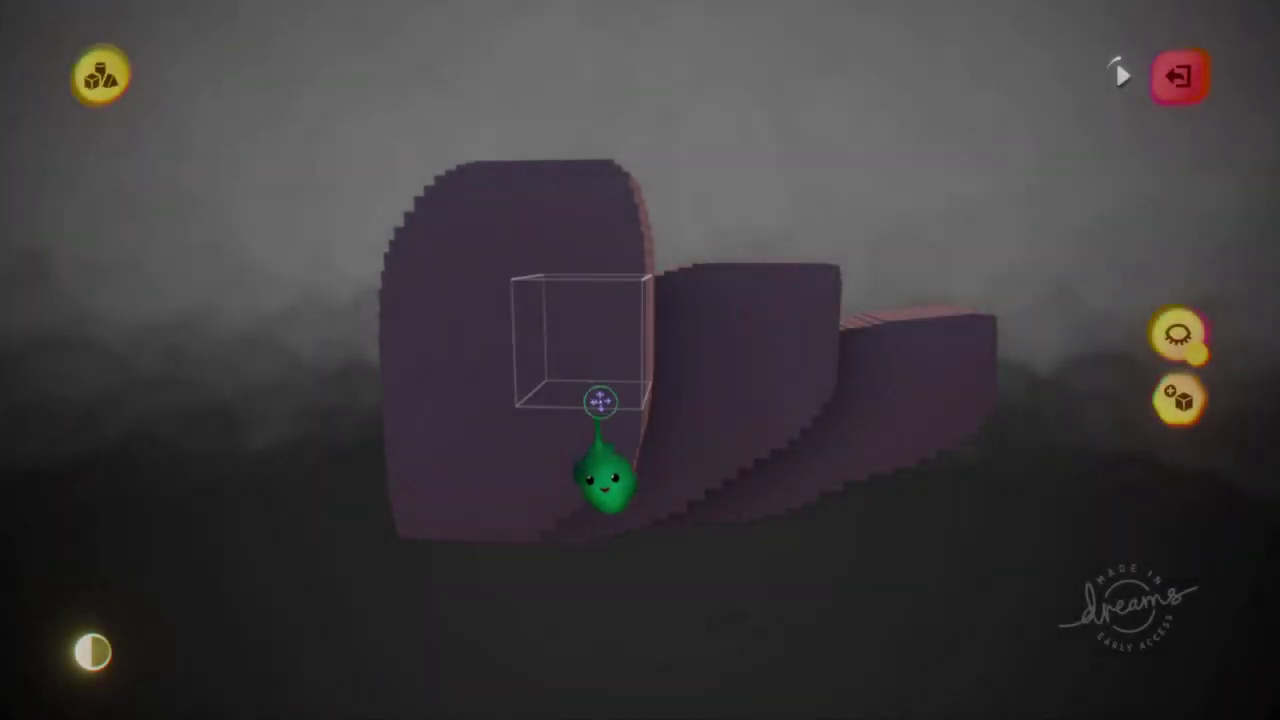
# Bring up the sculpting tools, briefly try Crop, then pick the box Stamp Shape tool.
pyautogui.press('Tab')
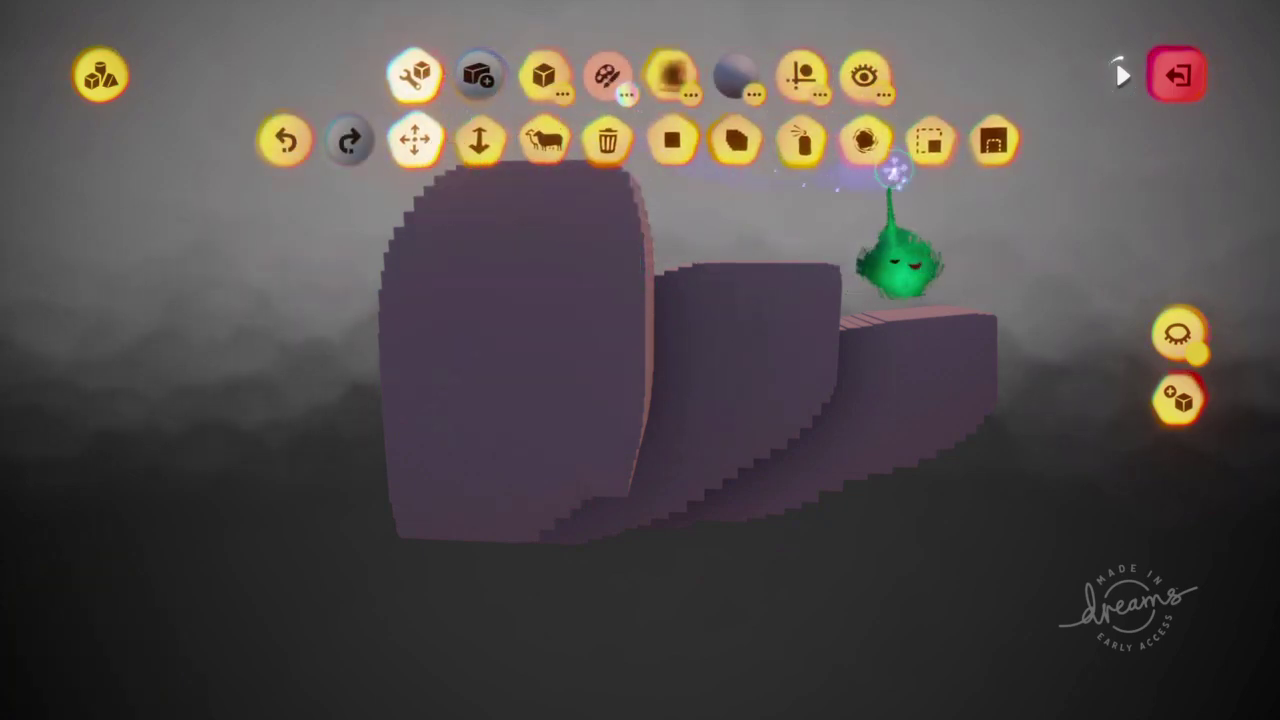
pyautogui.click(928, 146)
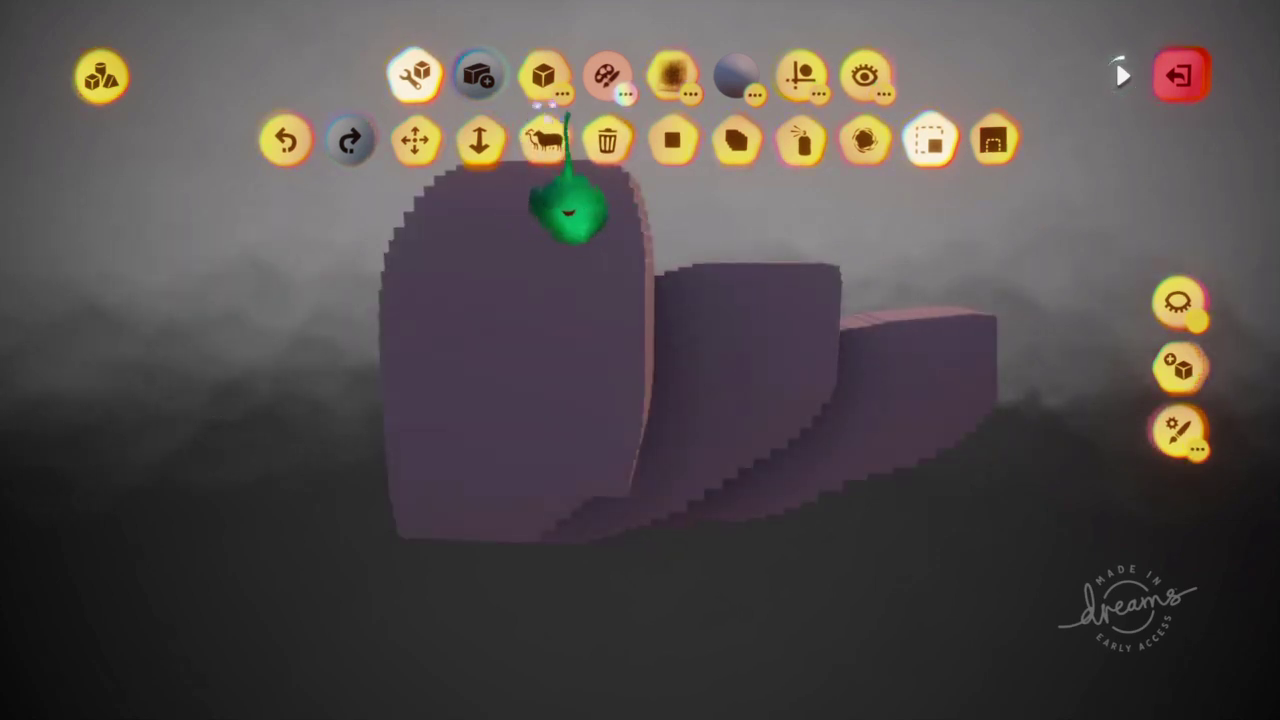
pyautogui.click(678, 146)
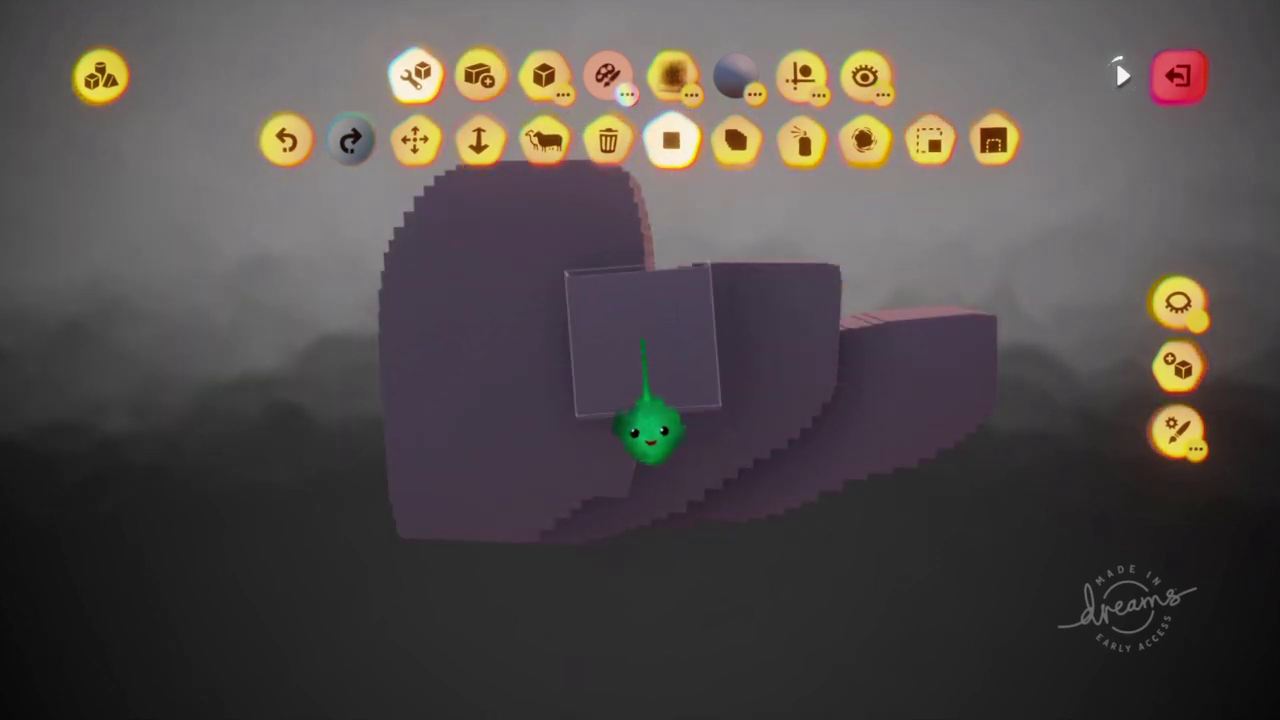
# Switch the stamp to subtract and carve box holes into the left and right blocks, plus a top notch.
pyautogui.press('s')
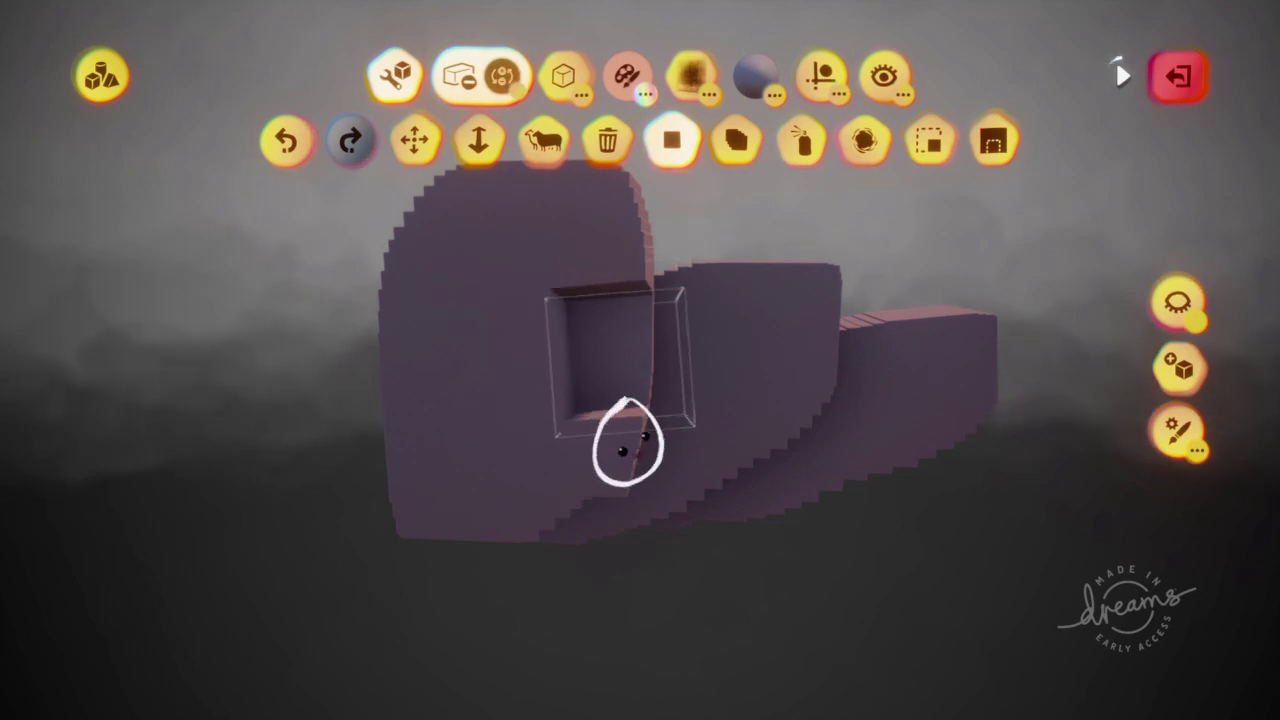
pyautogui.click(611, 435)
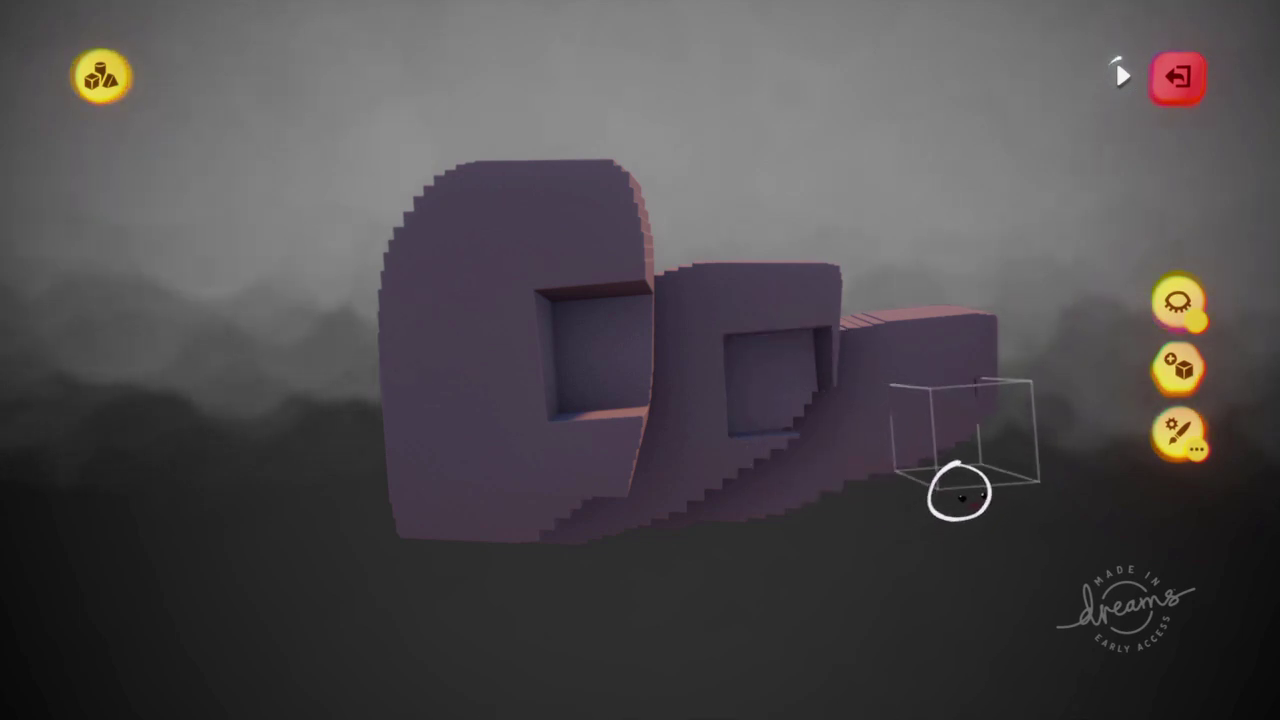
pyautogui.click(940, 452)
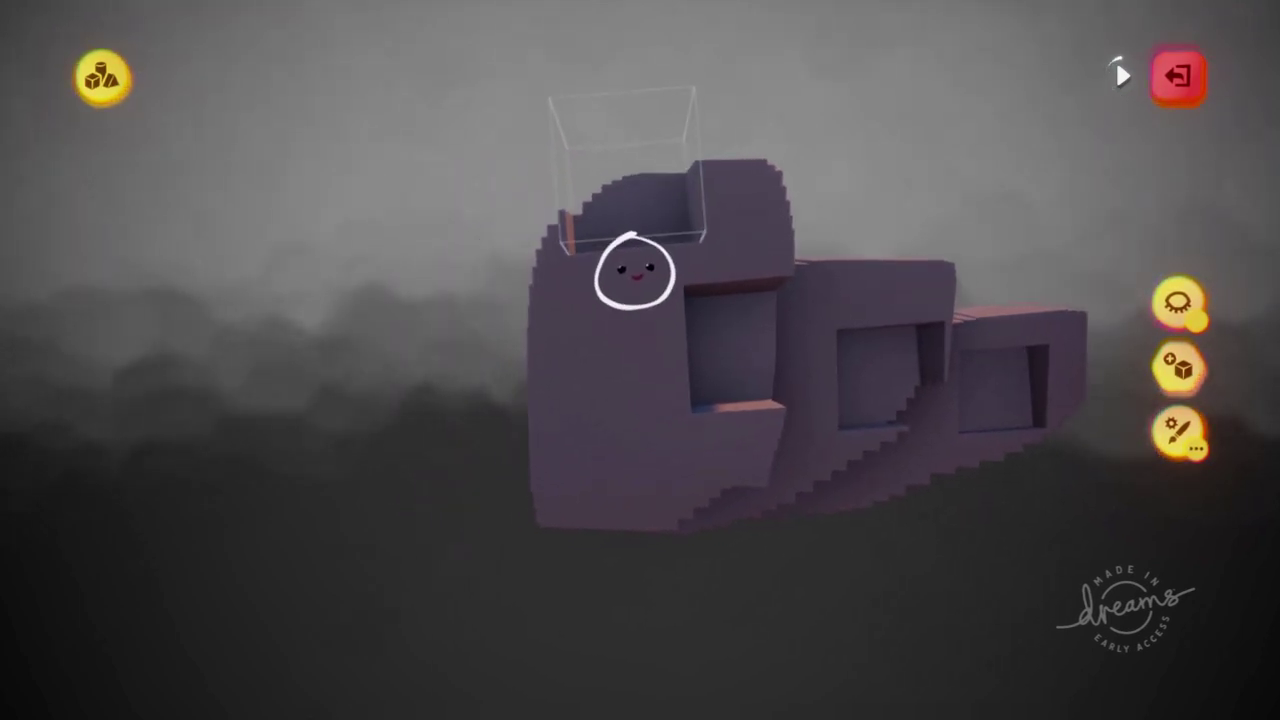
pyautogui.click(636, 271)
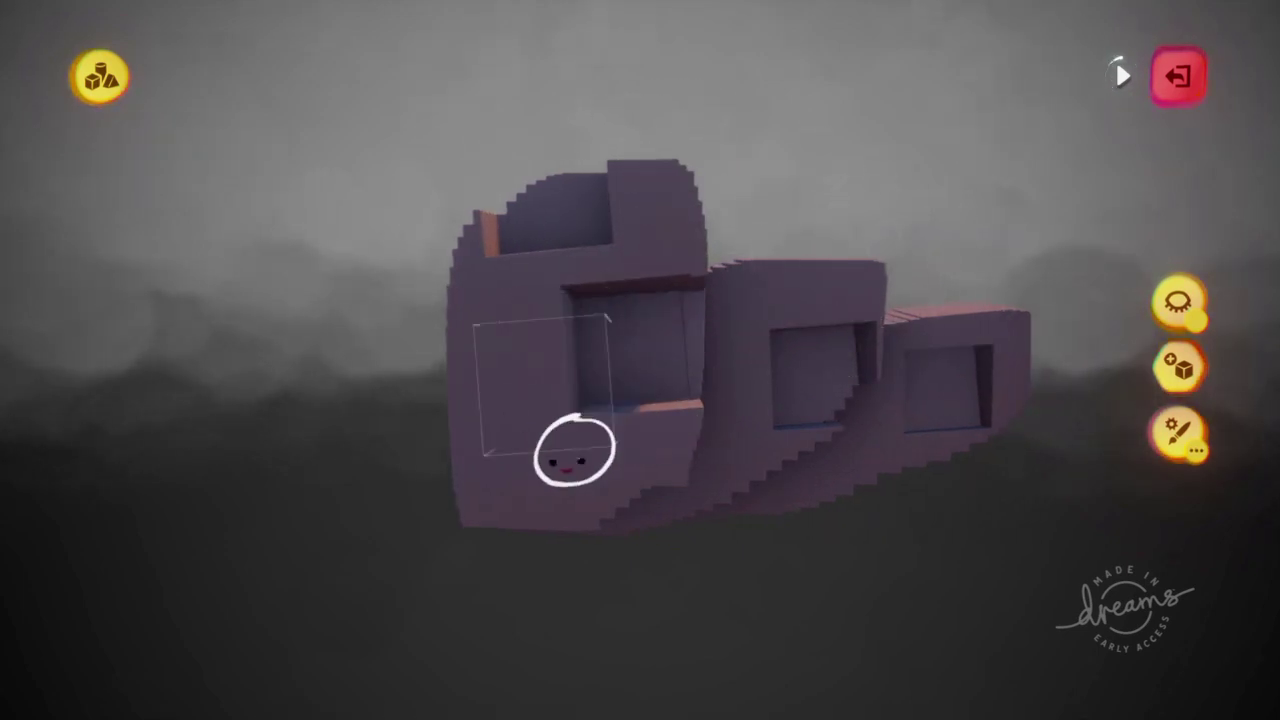
pyautogui.scroll(5, 629, 447)
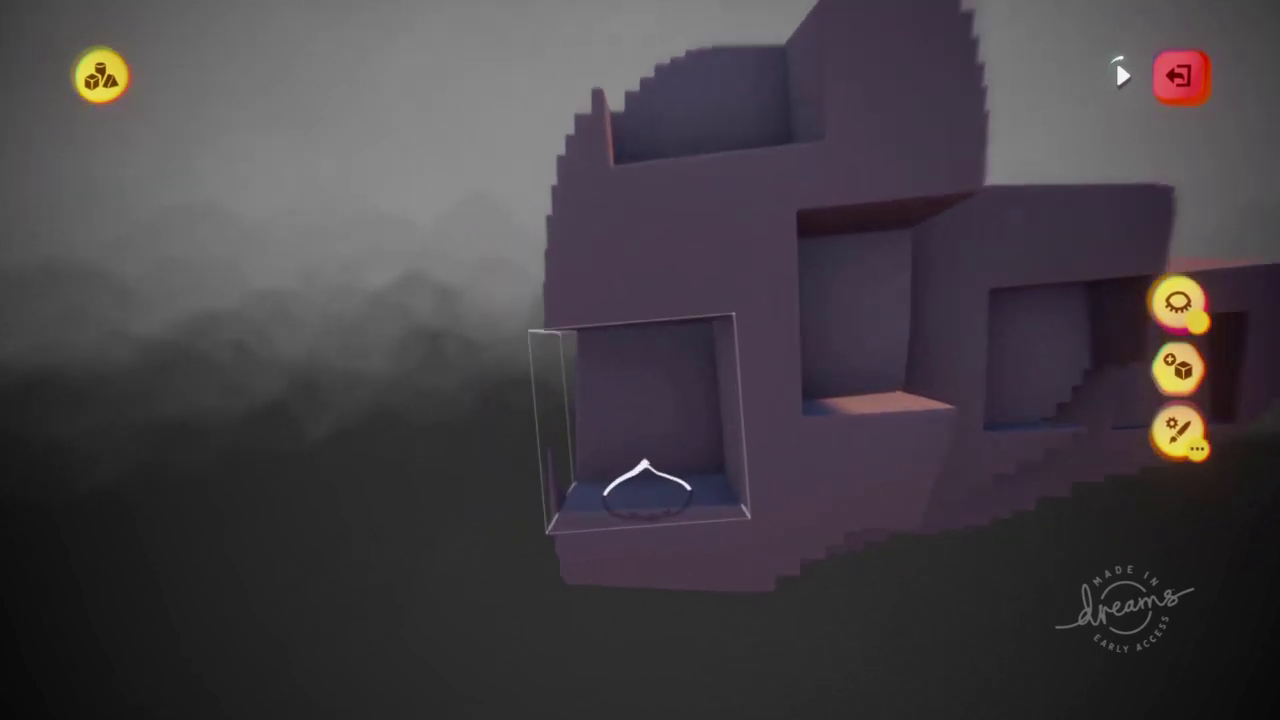
pyautogui.moveTo(693, 530)
pyautogui.mouseDown(button='middle')
pyautogui.moveTo(669, 463)
pyautogui.moveTo(700, 486)
pyautogui.moveTo(701, 505)
pyautogui.mouseUp(button='middle')
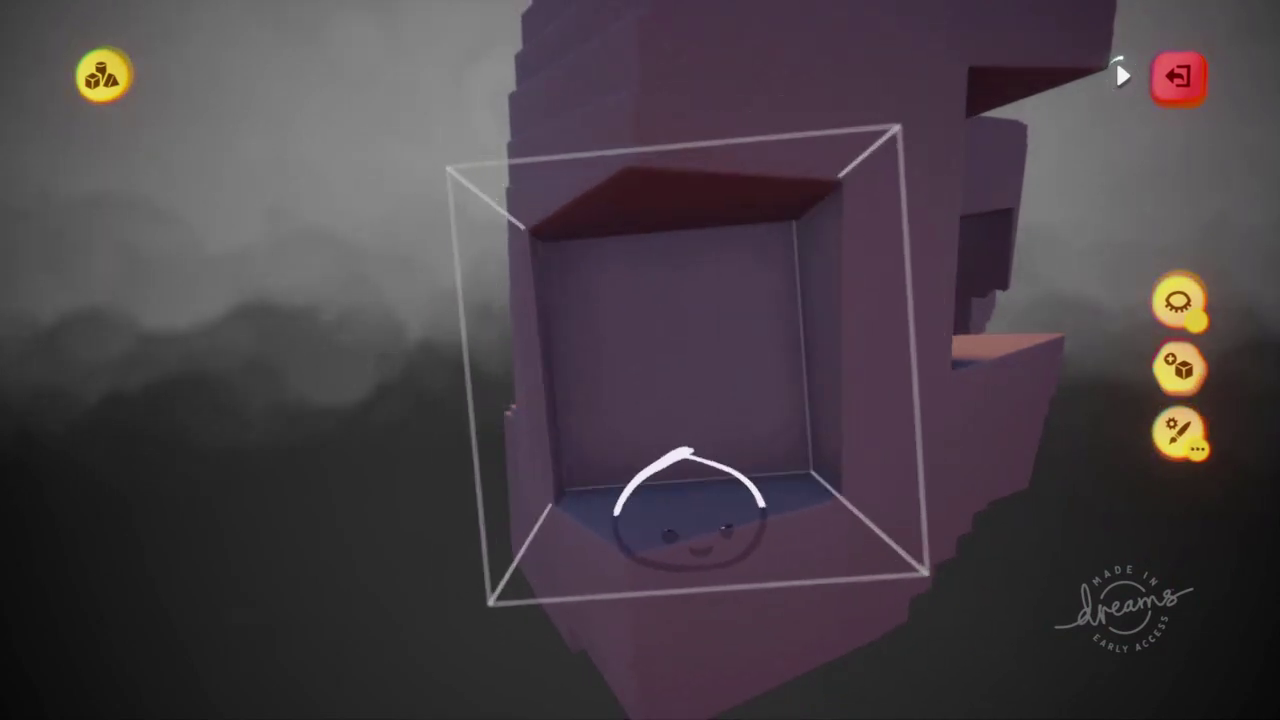
pyautogui.moveTo(718, 500); pyautogui.dragTo(668, 478, button='middle')
pyautogui.moveTo(722, 575); pyautogui.dragTo(728, 340, button='middle')
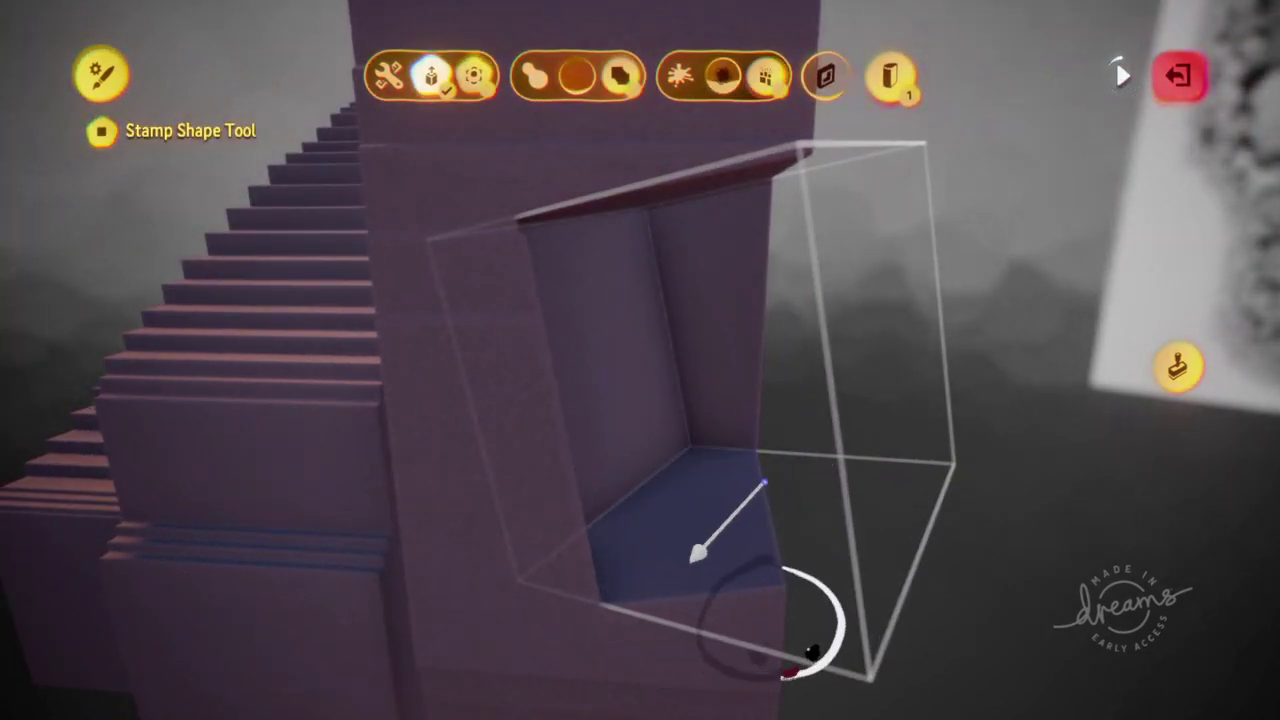
# Commit the carved opening with Stamp in Place and select the Crop Tool.
pyautogui.click(1178, 368)
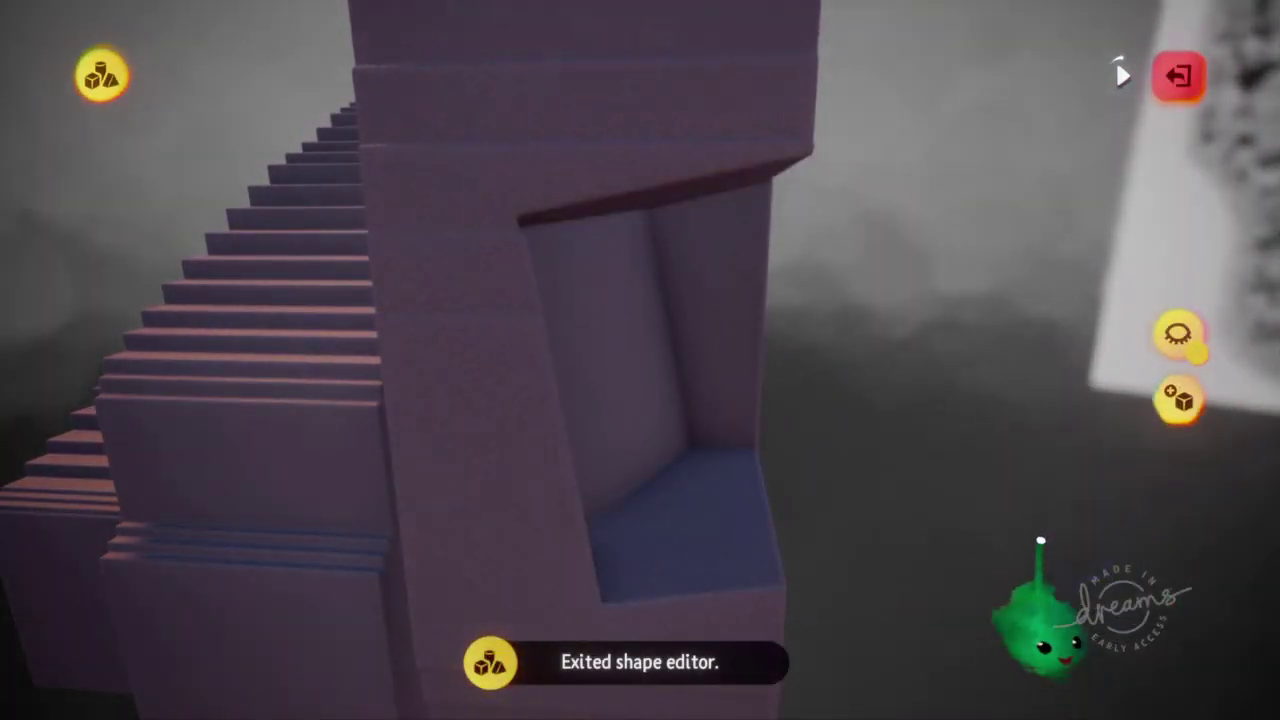
pyautogui.moveTo(1034, 609); pyautogui.dragTo(960, 418, button='middle')
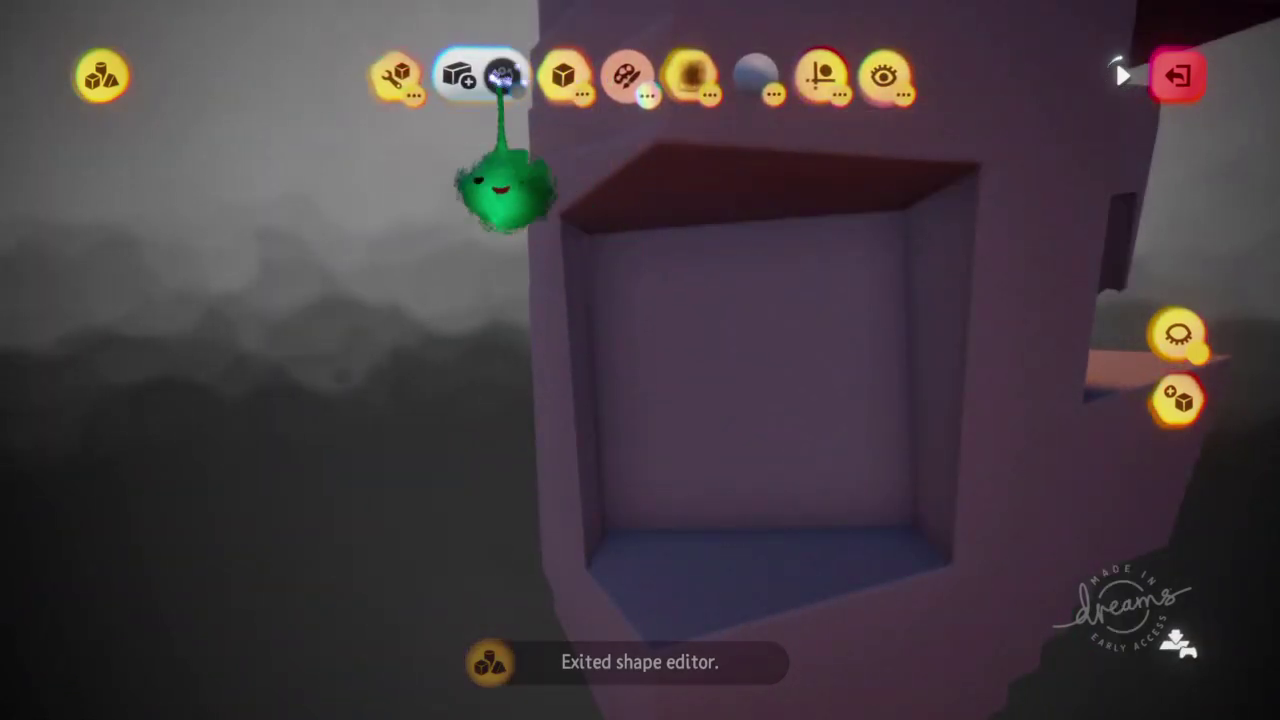
pyautogui.click(930, 142)
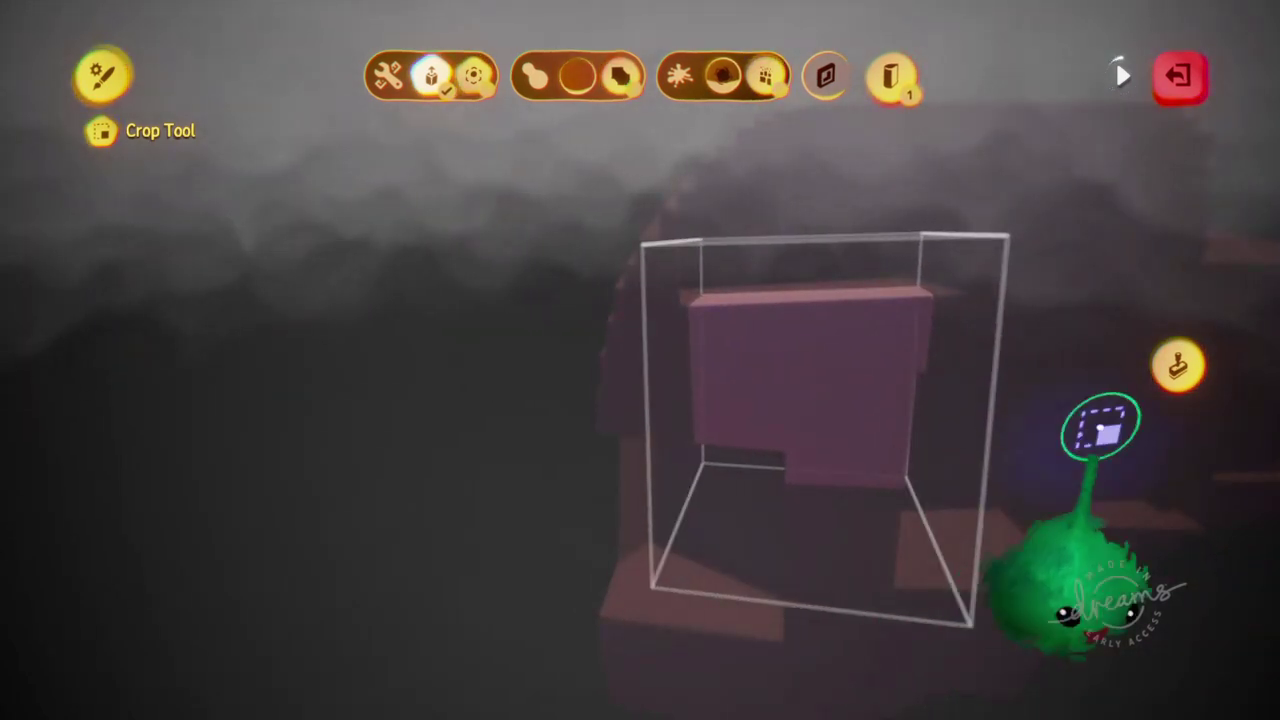
# Stamp the cropped block in place.
pyautogui.click(1178, 365)
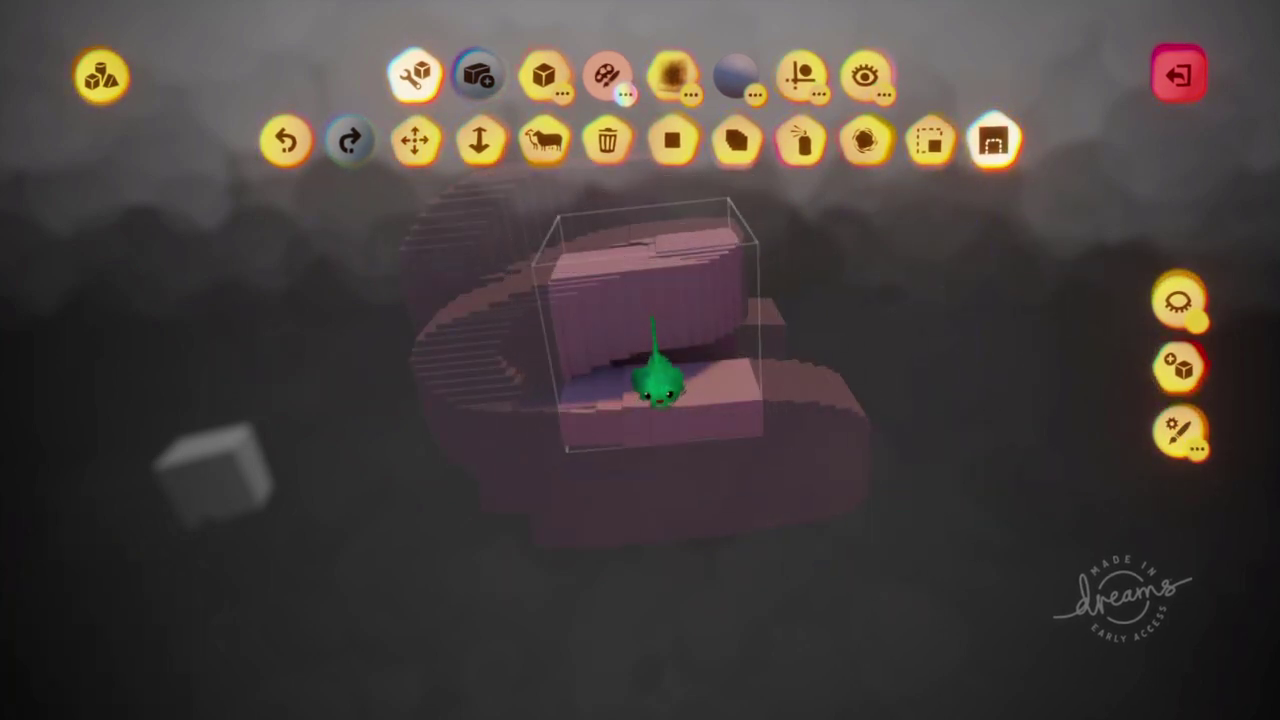
# Inspect the cropped stair sculpt from a few angles, then exit Sculpt Mode.
pyautogui.scroll(5, 640, 365)
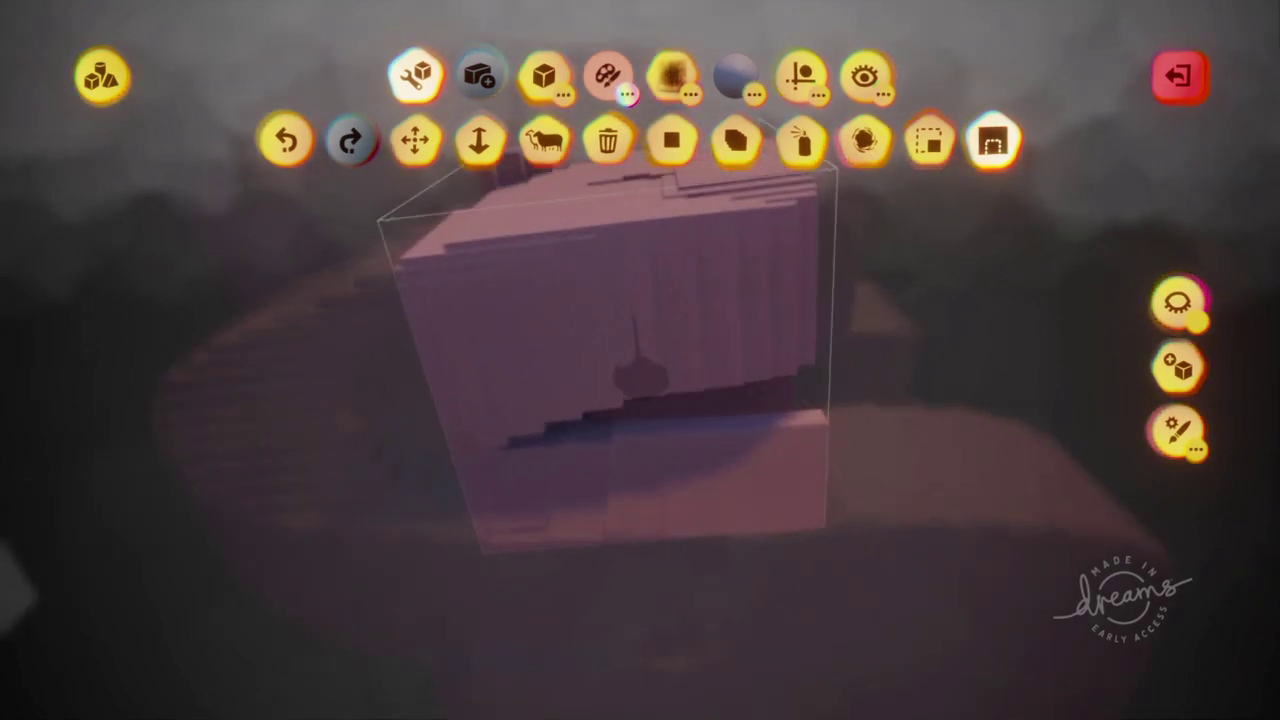
pyautogui.moveTo(683, 410); pyautogui.dragTo(685, 422, button='middle')
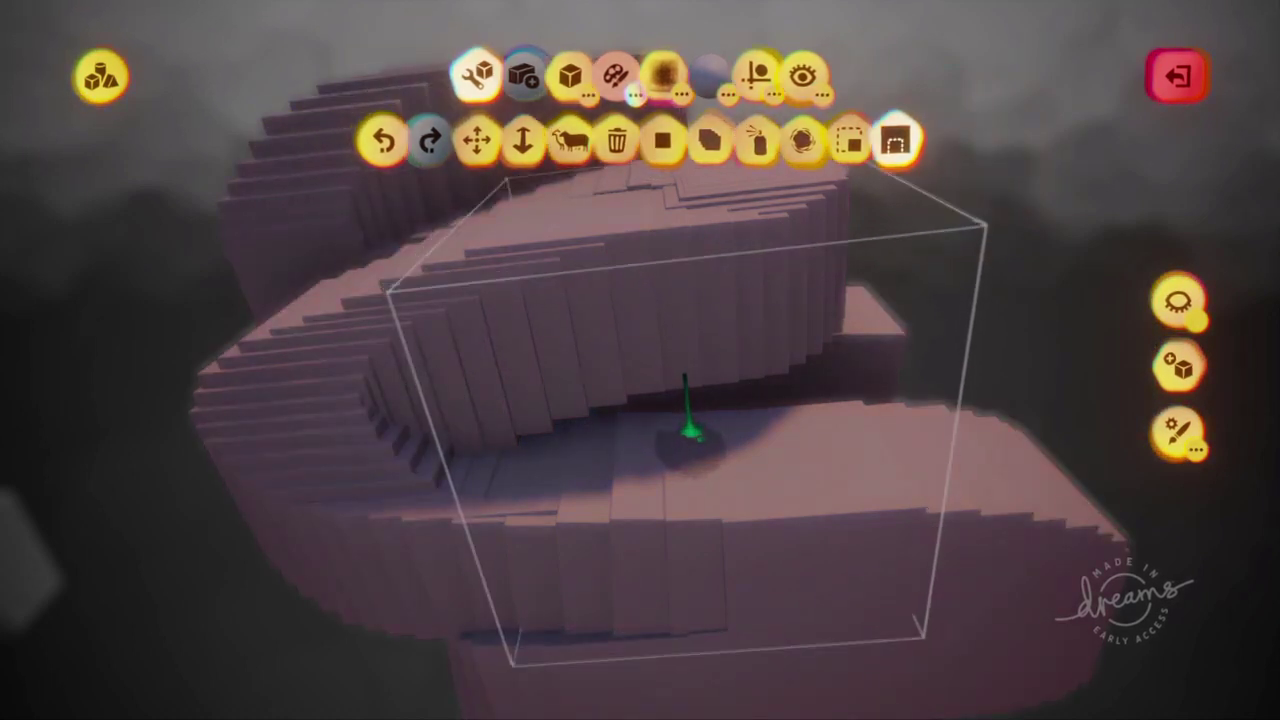
pyautogui.press('Escape')
pyautogui.moveTo(855, 700)
pyautogui.mouseDown(button='middle')
pyautogui.moveTo(529, 483)
pyautogui.moveTo(643, 486)
pyautogui.moveTo(777, 394)
pyautogui.moveTo(772, 420)
pyautogui.mouseUp(button='middle')
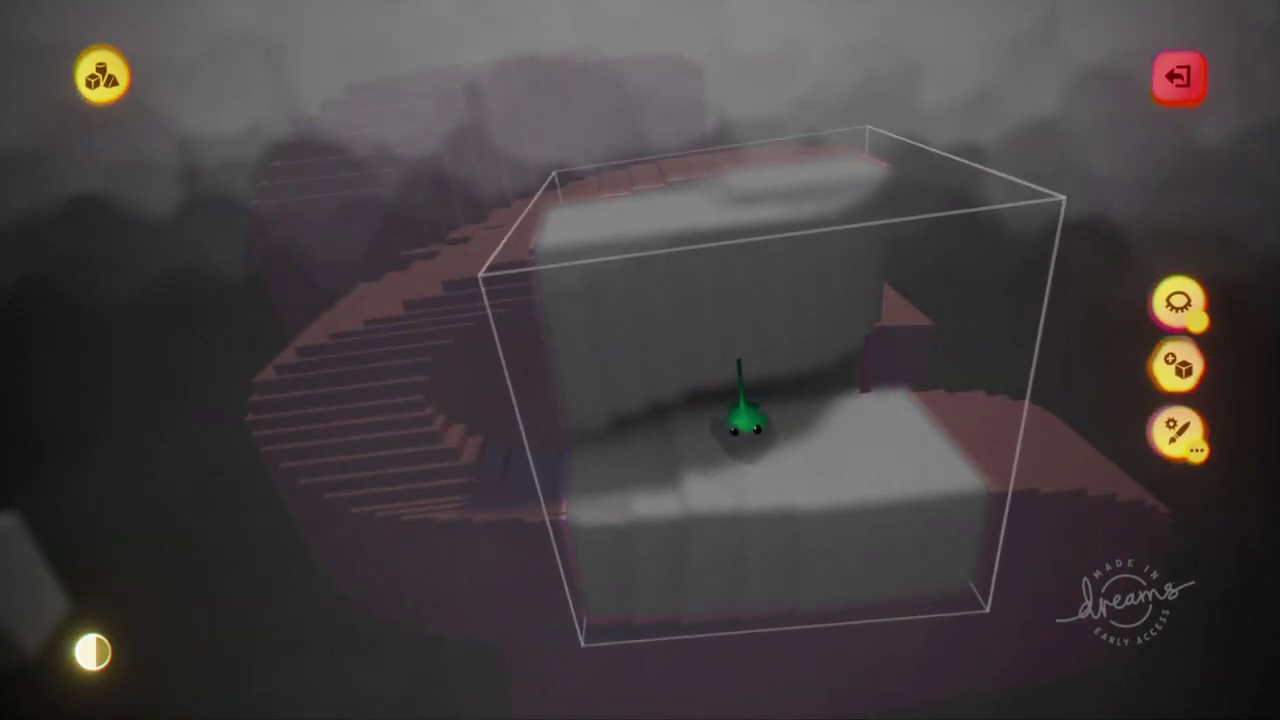
pyautogui.press('Escape')
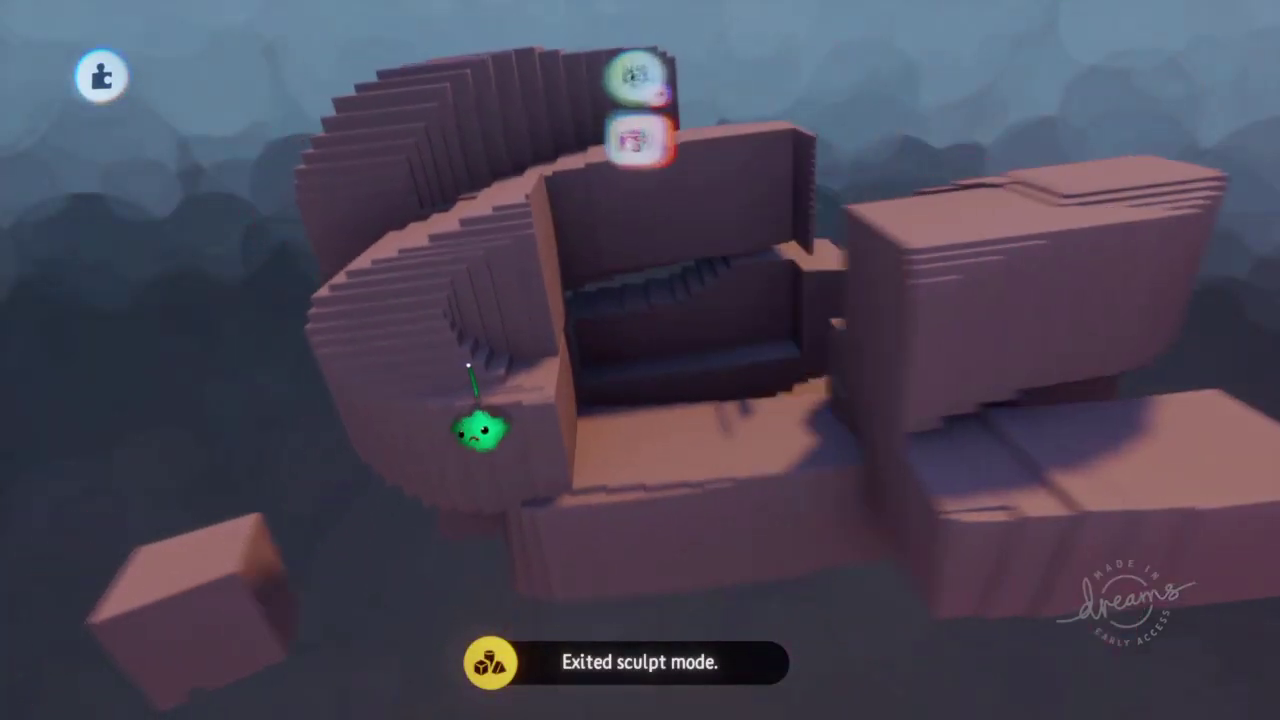
# Re-enter the stair sculpt, shift its crop box down and left, and exit Sculpt Mode.
pyautogui.moveTo(468, 368)
pyautogui.mouseDown(button='middle')
pyautogui.moveTo(500, 243)
pyautogui.moveTo(797, 306)
pyautogui.moveTo(727, 196)
pyautogui.moveTo(640, 329)
pyautogui.moveTo(580, 377)
pyautogui.mouseUp(button='middle')
pyautogui.doubleClick(580, 377)
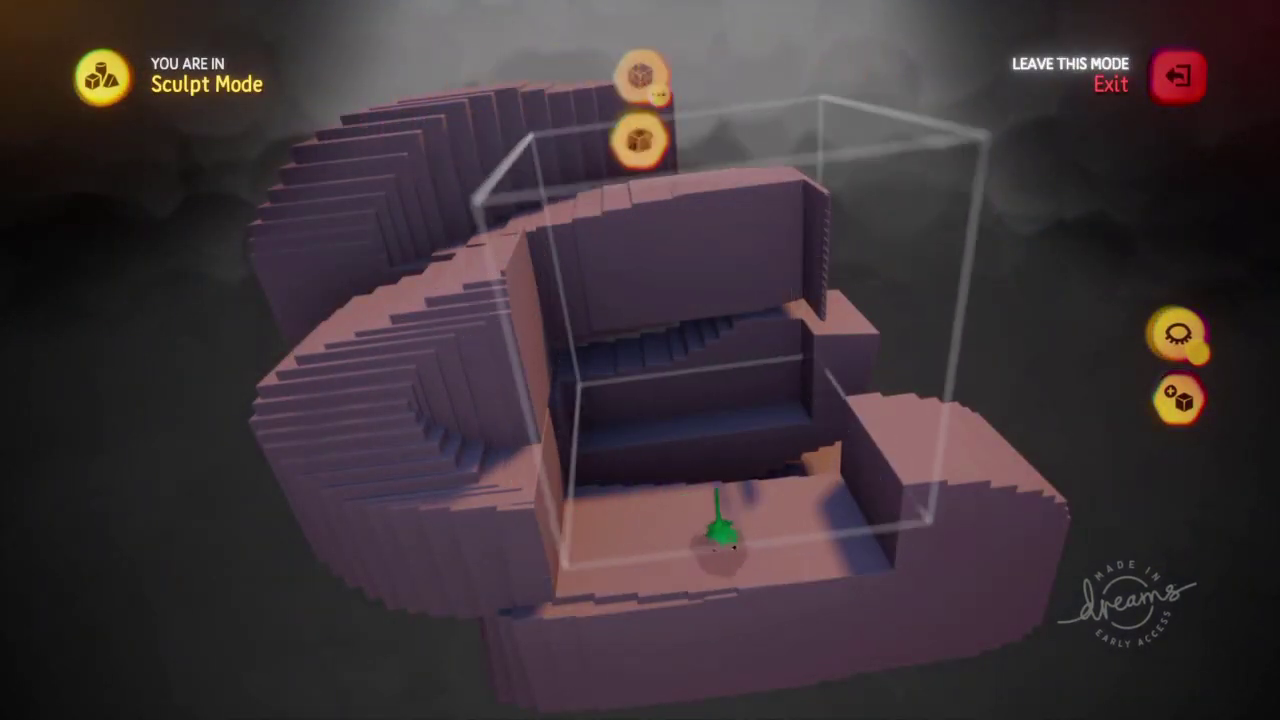
pyautogui.moveTo(720, 530); pyautogui.dragTo(680, 555)
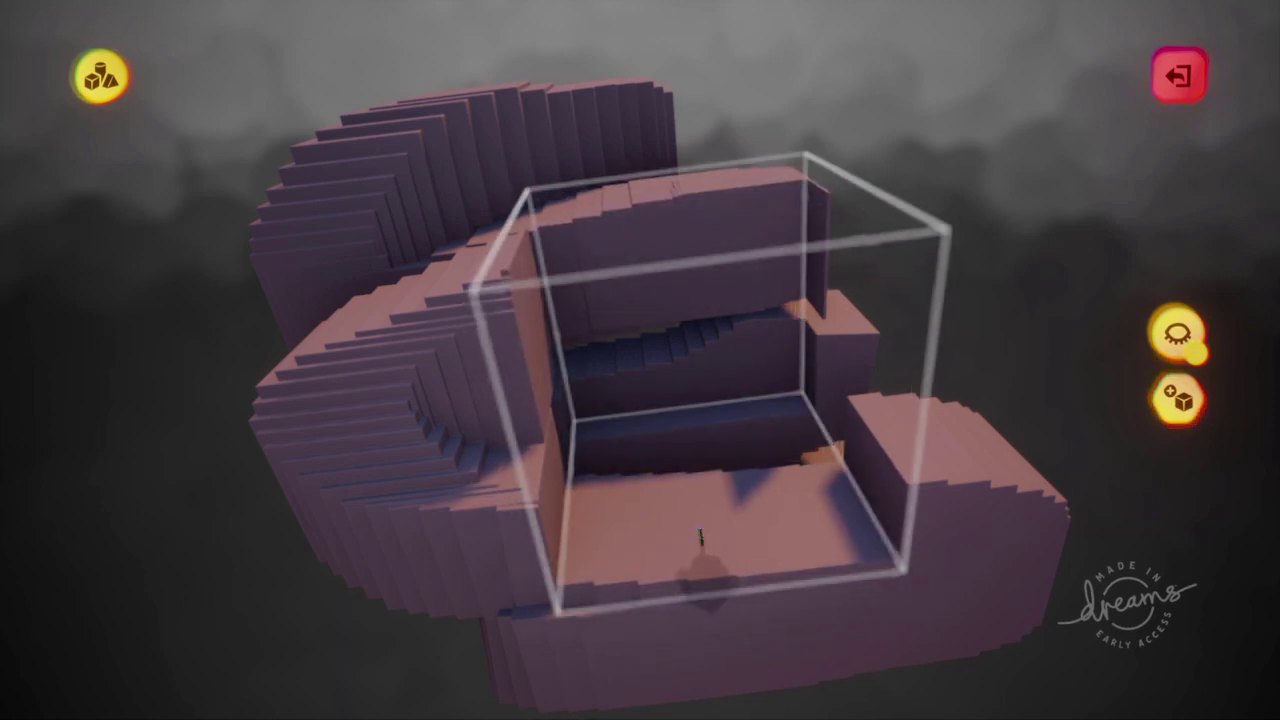
pyautogui.press('Escape')
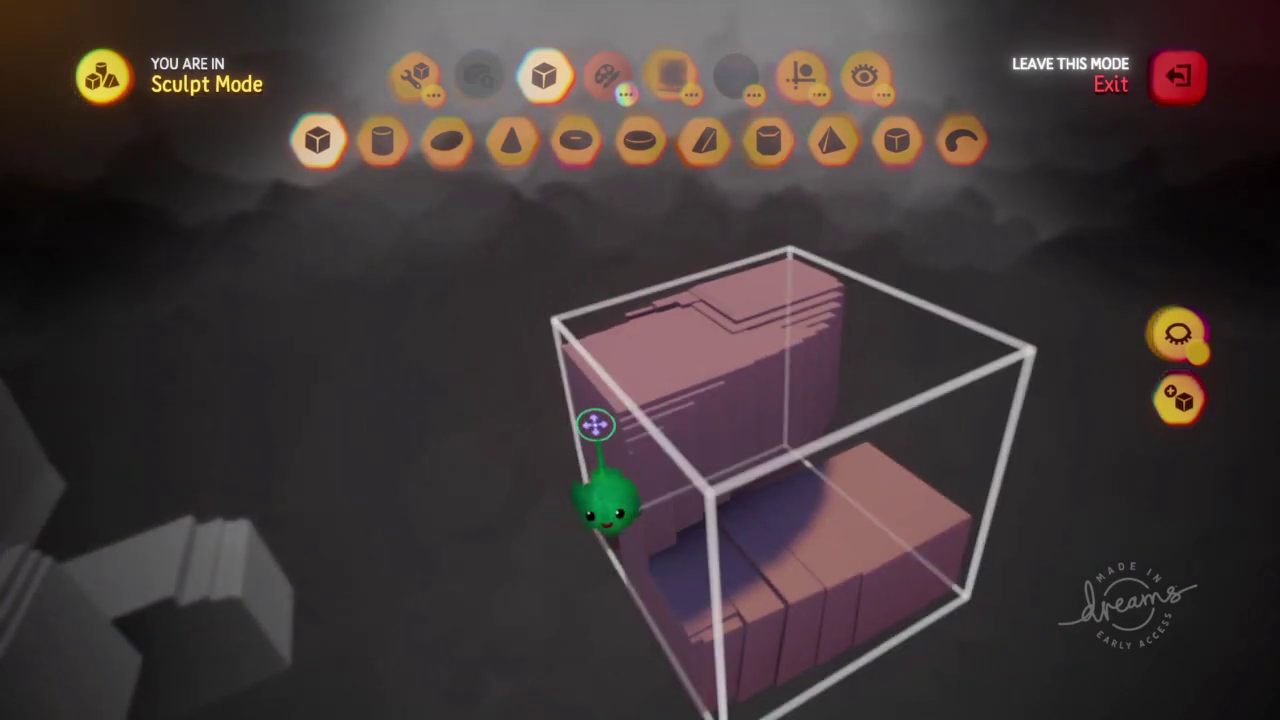
pyautogui.moveTo(595, 425)
pyautogui.mouseDown(button='middle')
pyautogui.moveTo(608, 357)
pyautogui.moveTo(560, 345)
pyautogui.mouseUp(button='middle')
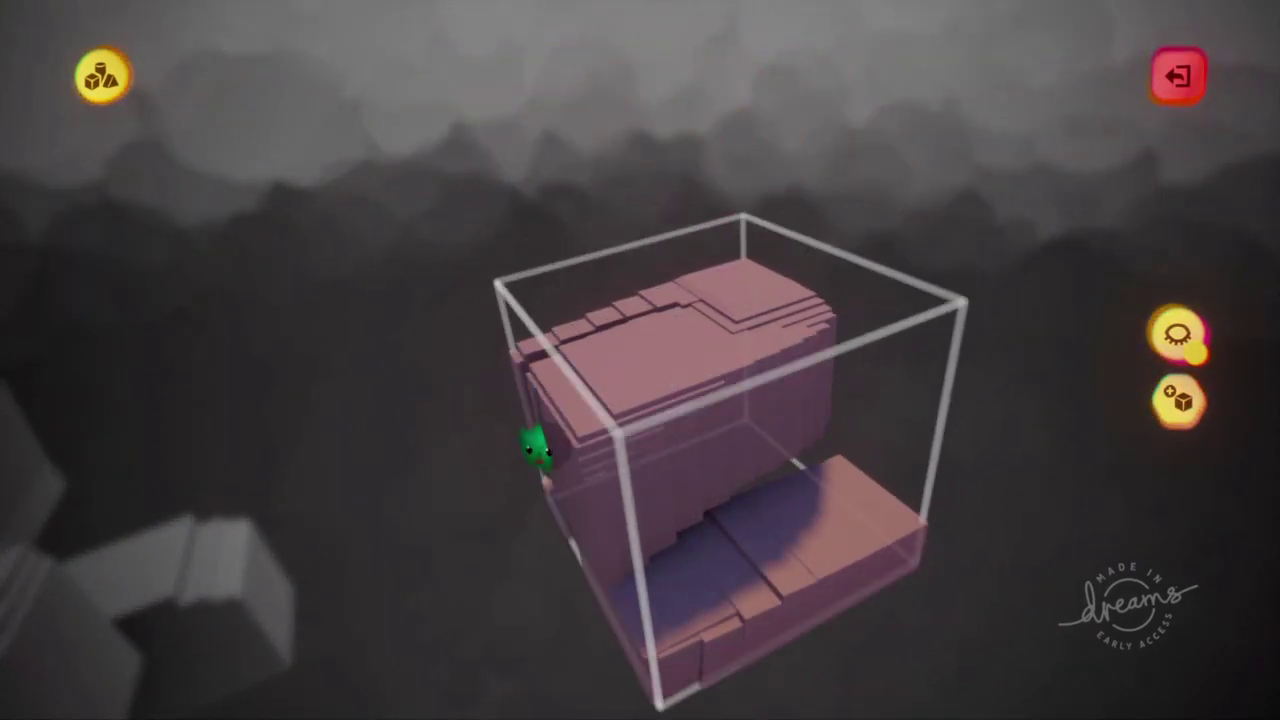
pyautogui.press('Escape')
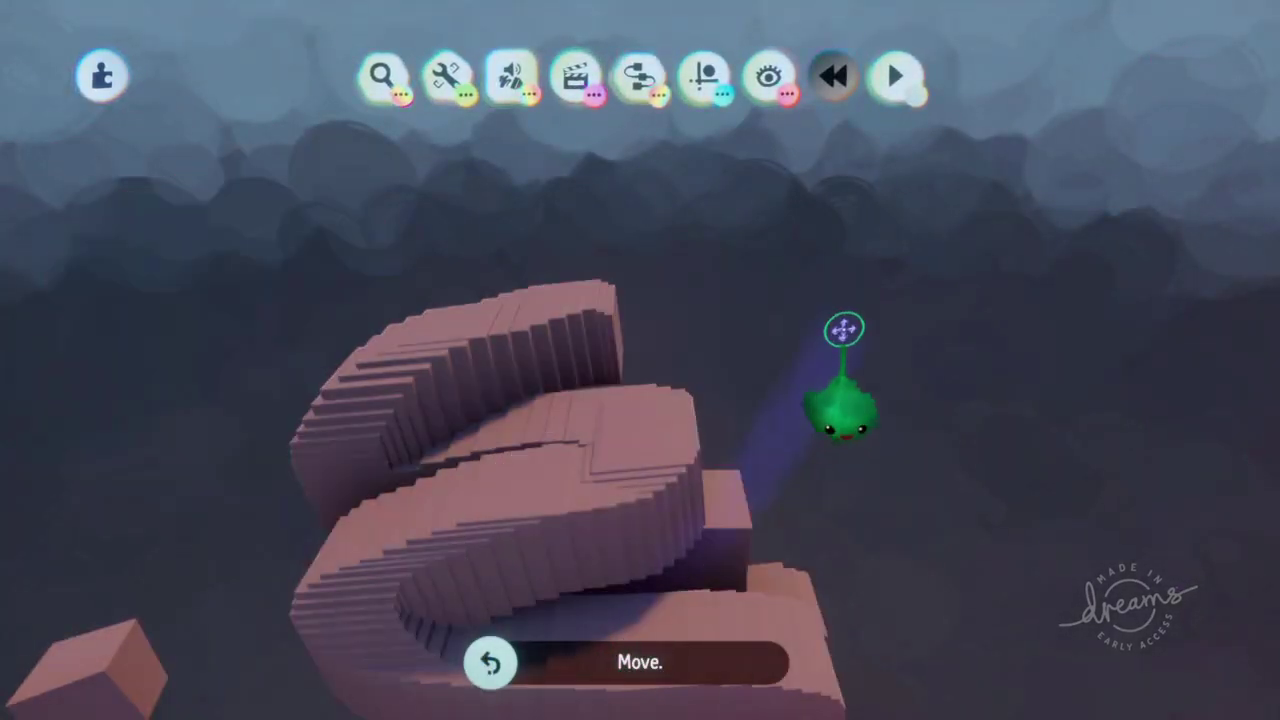
pyautogui.moveTo(843, 329)
pyautogui.mouseDown(button='middle')
pyautogui.moveTo(849, 314)
pyautogui.moveTo(910, 386)
pyautogui.moveTo(883, 471)
pyautogui.moveTo(923, 371)
pyautogui.moveTo(887, 357)
pyautogui.moveTo(423, 529)
pyautogui.mouseUp(button='middle')
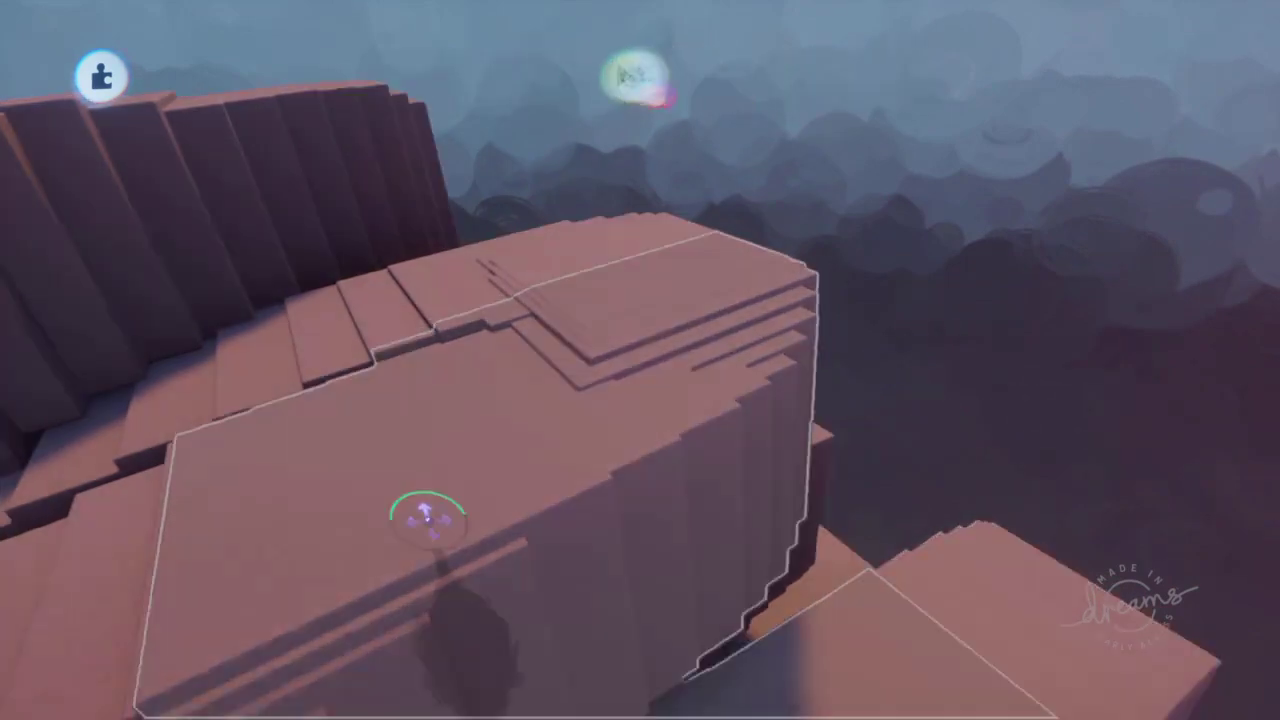
# Drag the separate top block down into the middle of the spiral sculpture.
pyautogui.moveTo(523, 591)
pyautogui.mouseDown(button='middle')
pyautogui.moveTo(711, 489)
pyautogui.moveTo(706, 509)
pyautogui.moveTo(779, 455)
pyautogui.moveTo(856, 145)
pyautogui.mouseUp(button='middle')
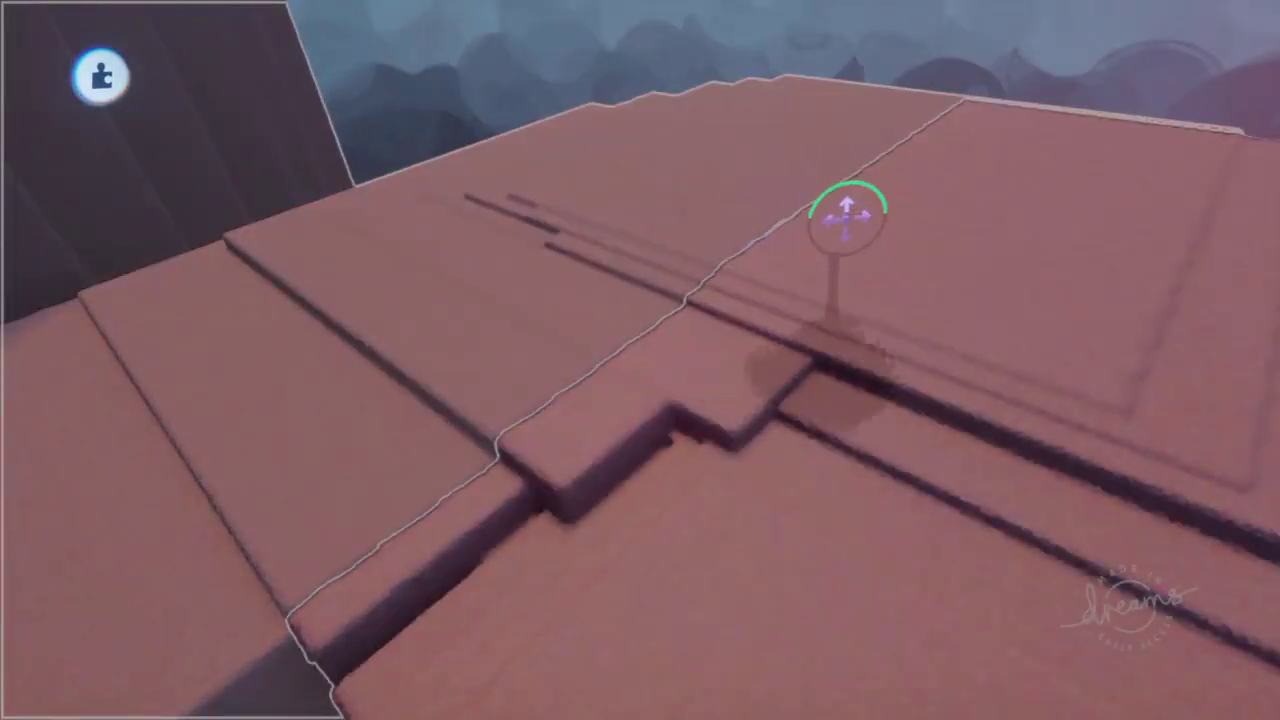
pyautogui.moveTo(846, 215)
pyautogui.mouseDown(button='middle')
pyautogui.moveTo(846, 320)
pyautogui.moveTo(754, 389)
pyautogui.mouseUp(button='middle')
pyautogui.moveTo(1100, 614)
pyautogui.mouseDown(button='middle')
pyautogui.moveTo(588, 596)
pyautogui.moveTo(586, 531)
pyautogui.mouseUp(button='middle')
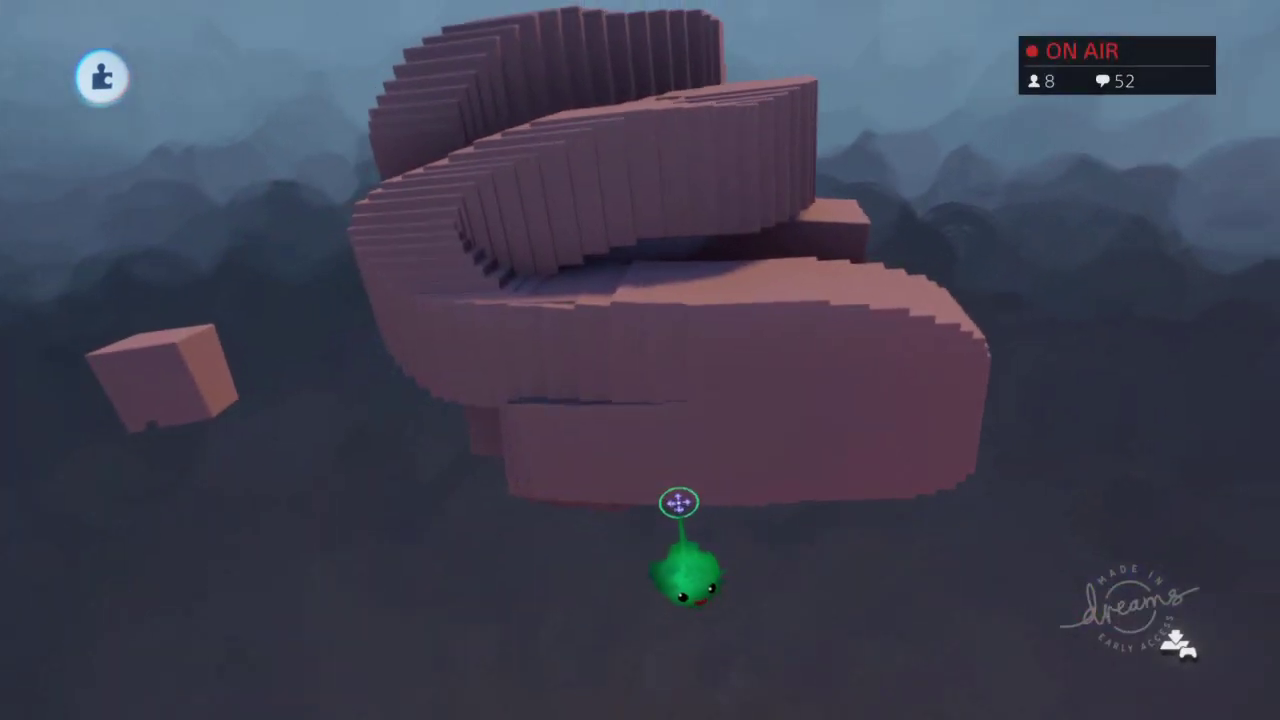
pyautogui.moveTo(679, 503)
pyautogui.mouseDown(button='middle')
pyautogui.moveTo(709, 509)
pyautogui.moveTo(716, 268)
pyautogui.mouseUp(button='middle')
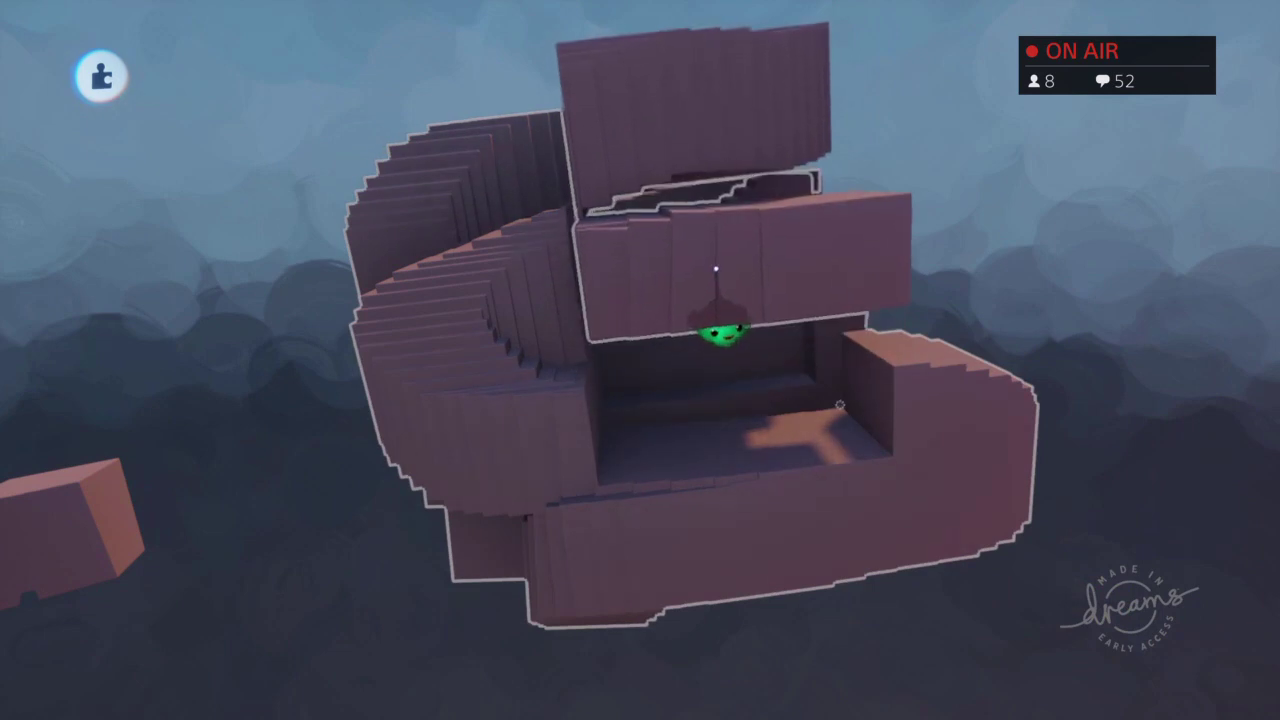
pyautogui.moveTo(716, 268)
pyautogui.mouseDown()
pyautogui.moveTo(1006, 371)
pyautogui.moveTo(752, 580)
pyautogui.moveTo(746, 446)
pyautogui.mouseUp()
pyautogui.moveTo(746, 446); pyautogui.dragTo(776, 423, button='middle')
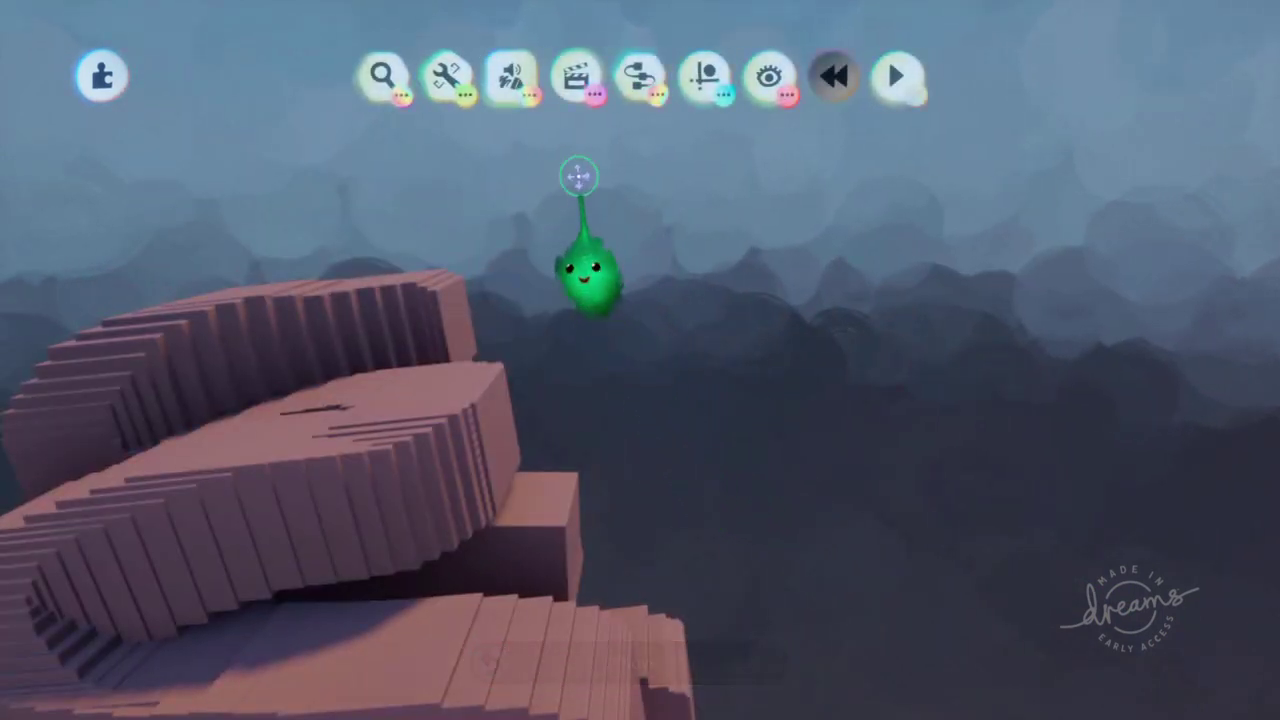
# Stamp a new sphere sculpt beside the spiral stair sculpture and switch to the Cutout tool.
pyautogui.click(512, 76)
pyautogui.click(386, 134)
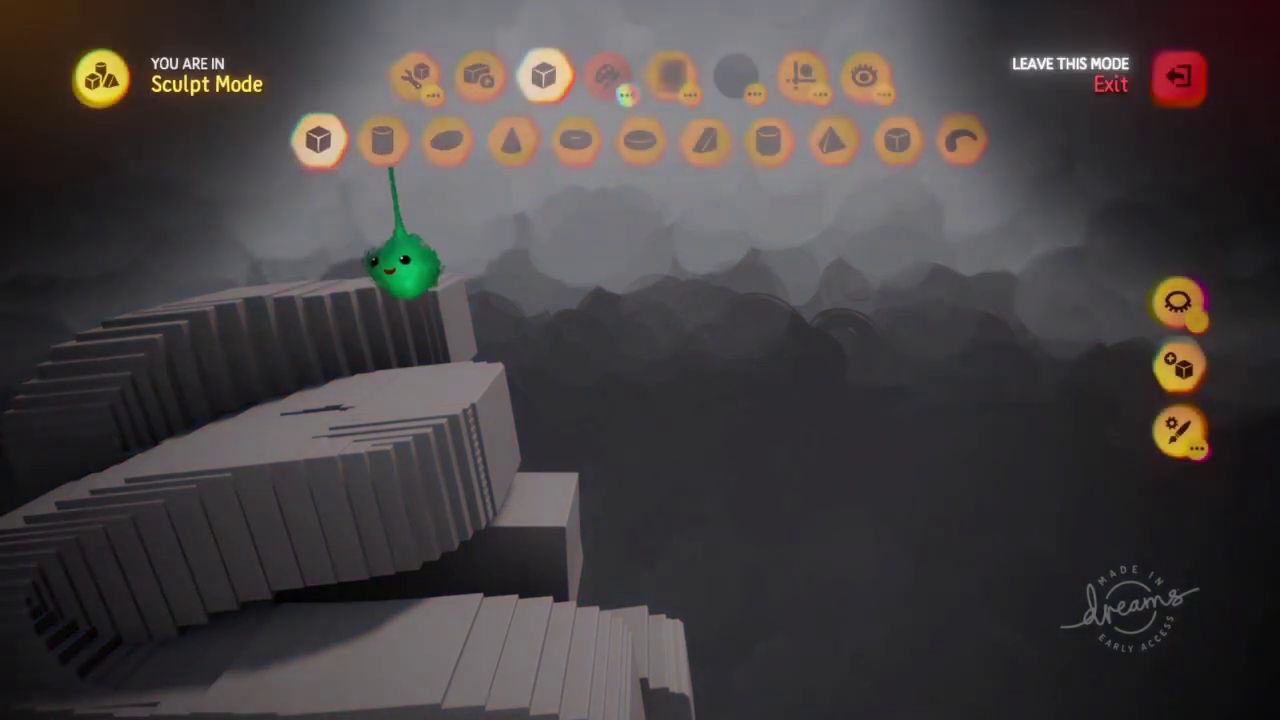
pyautogui.click(440, 142)
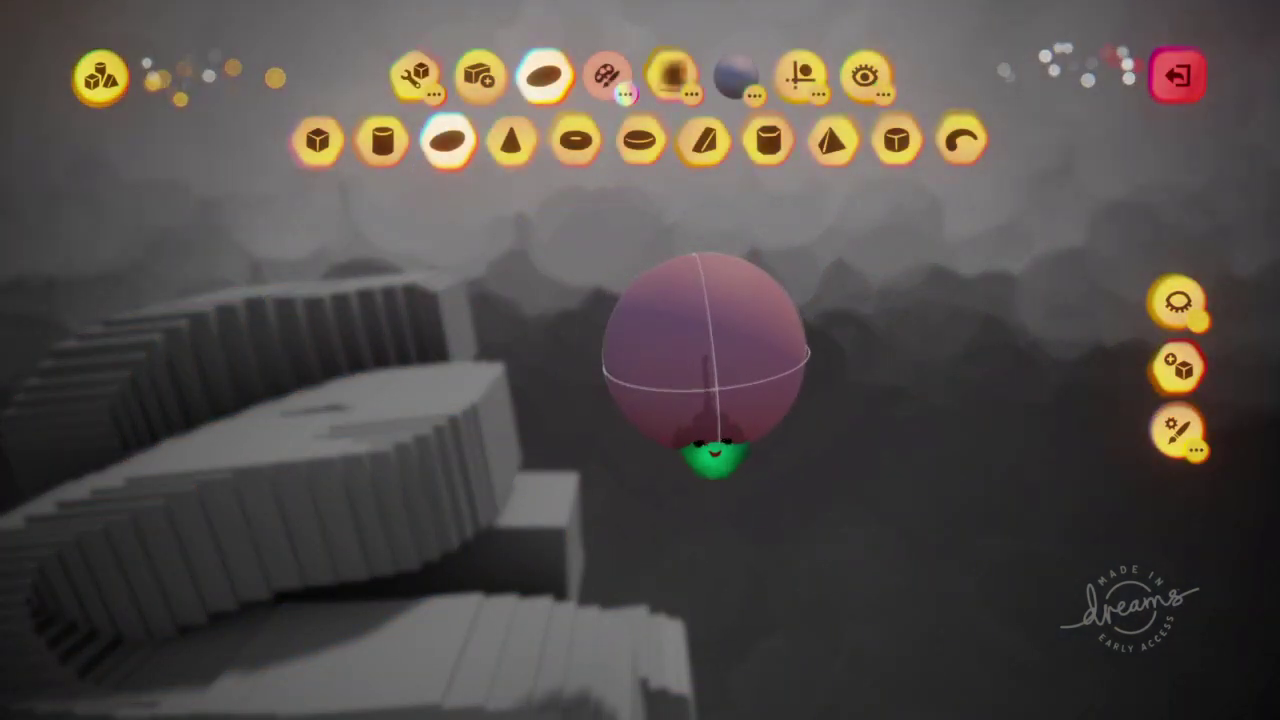
pyautogui.click(722, 410)
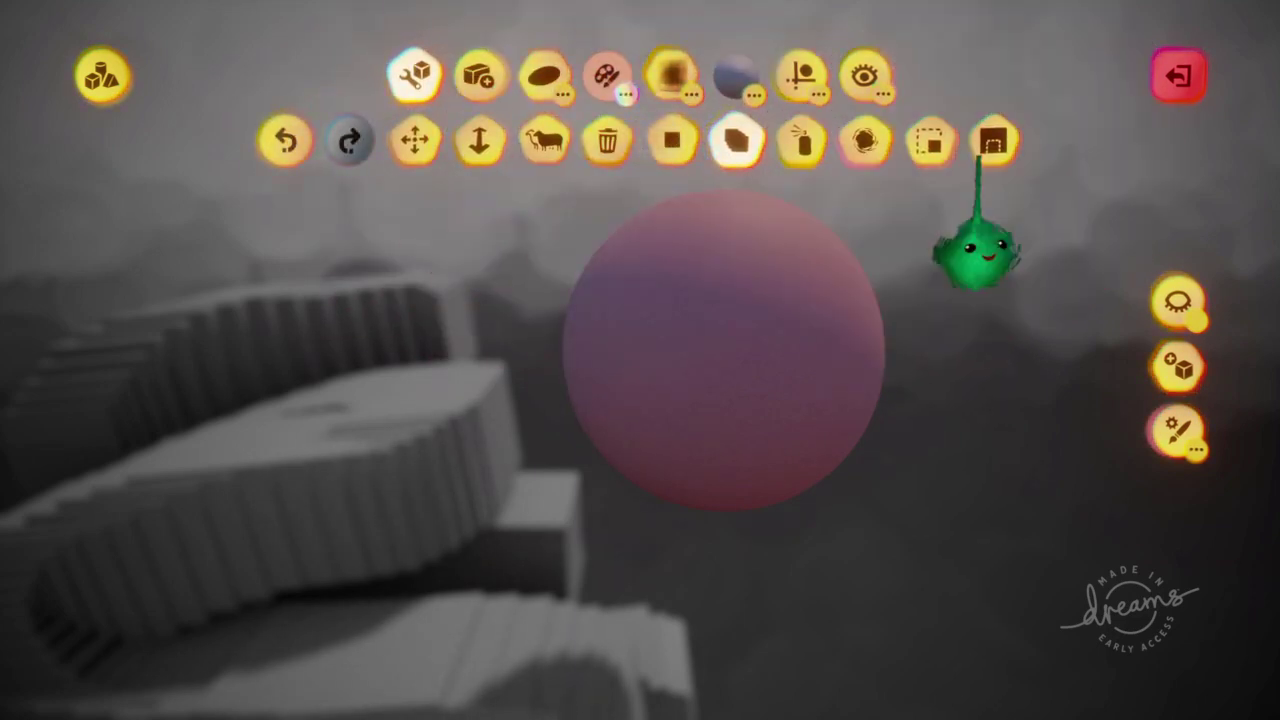
pyautogui.press('x')
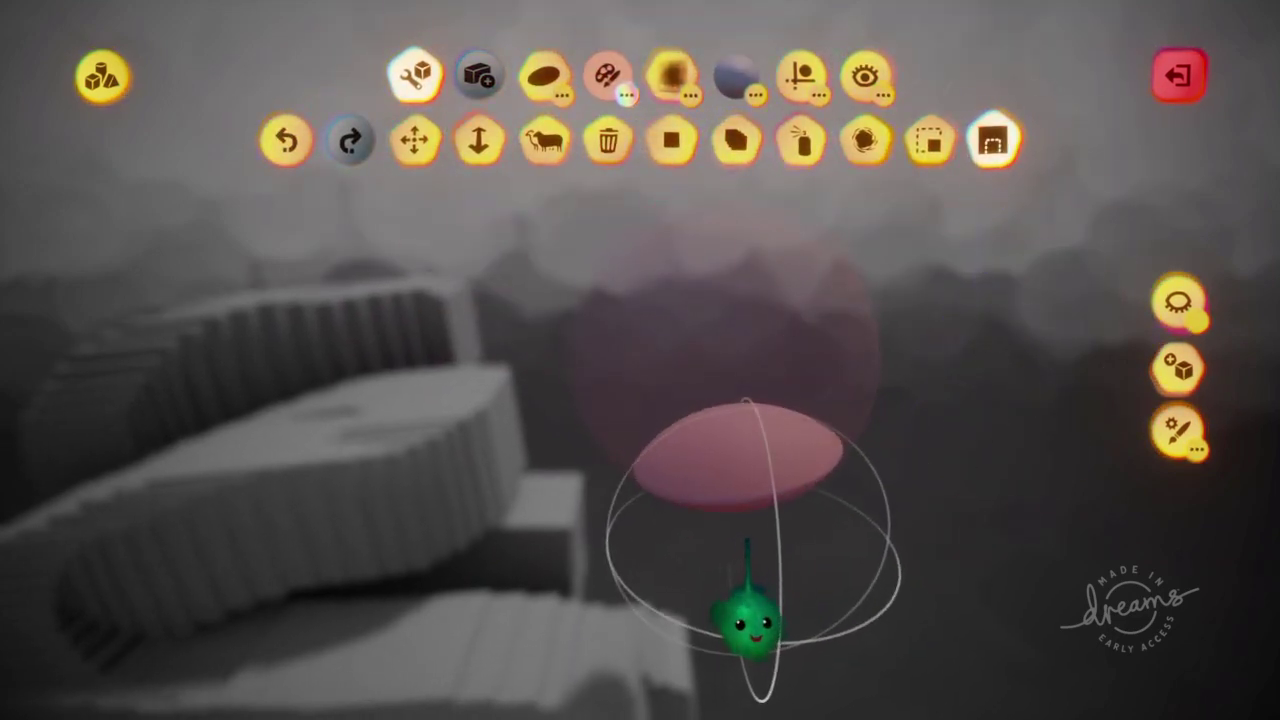
pyautogui.moveTo(749, 614); pyautogui.dragTo(745, 635, button='middle')
# Exit sculpt mode, then move and tilt the sphere's lower cap to jut out as a mouth.
pyautogui.press('Escape')
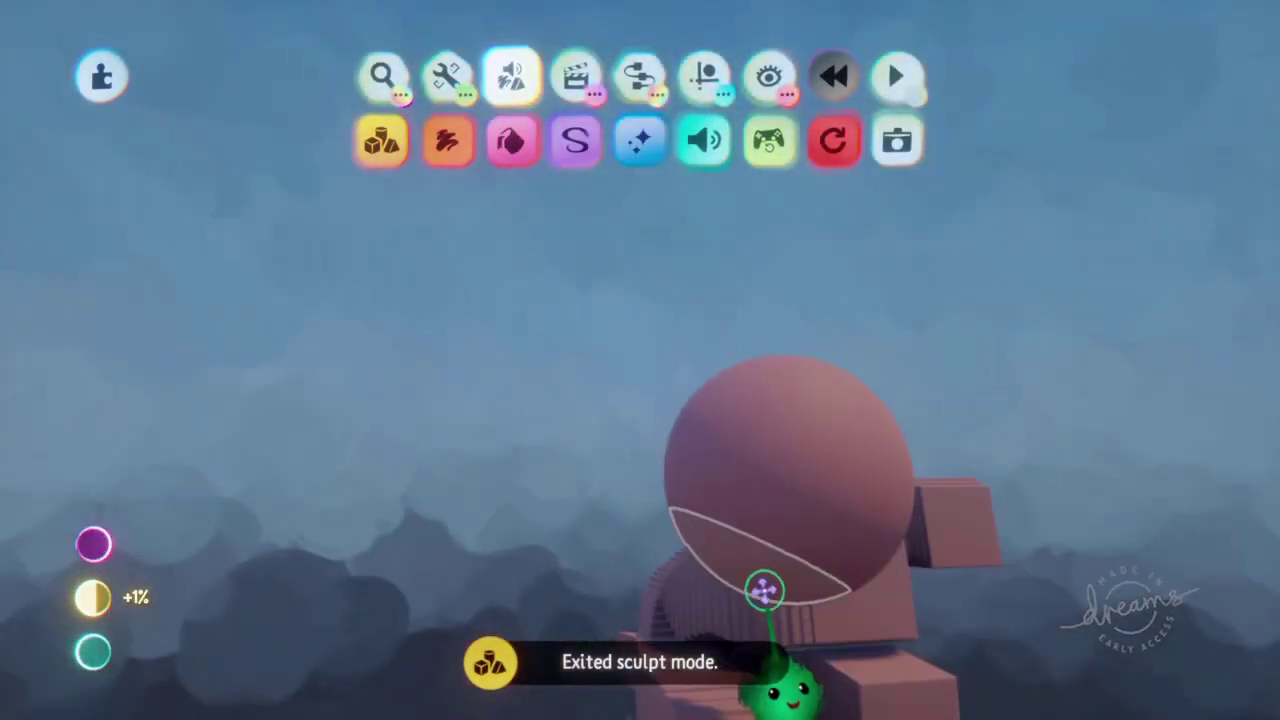
pyautogui.moveTo(764, 590)
pyautogui.mouseDown(button='middle')
pyautogui.moveTo(723, 534)
pyautogui.moveTo(744, 296)
pyautogui.mouseUp(button='middle')
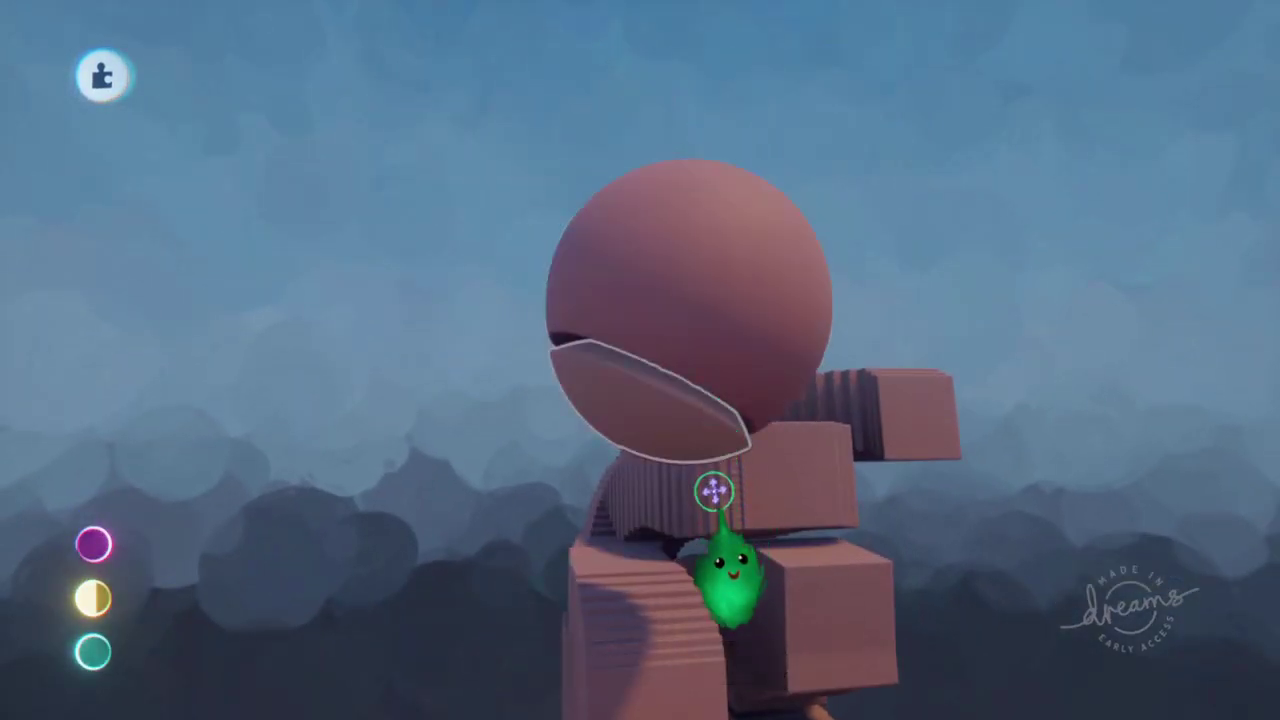
pyautogui.moveTo(684, 435); pyautogui.dragTo(731, 451)
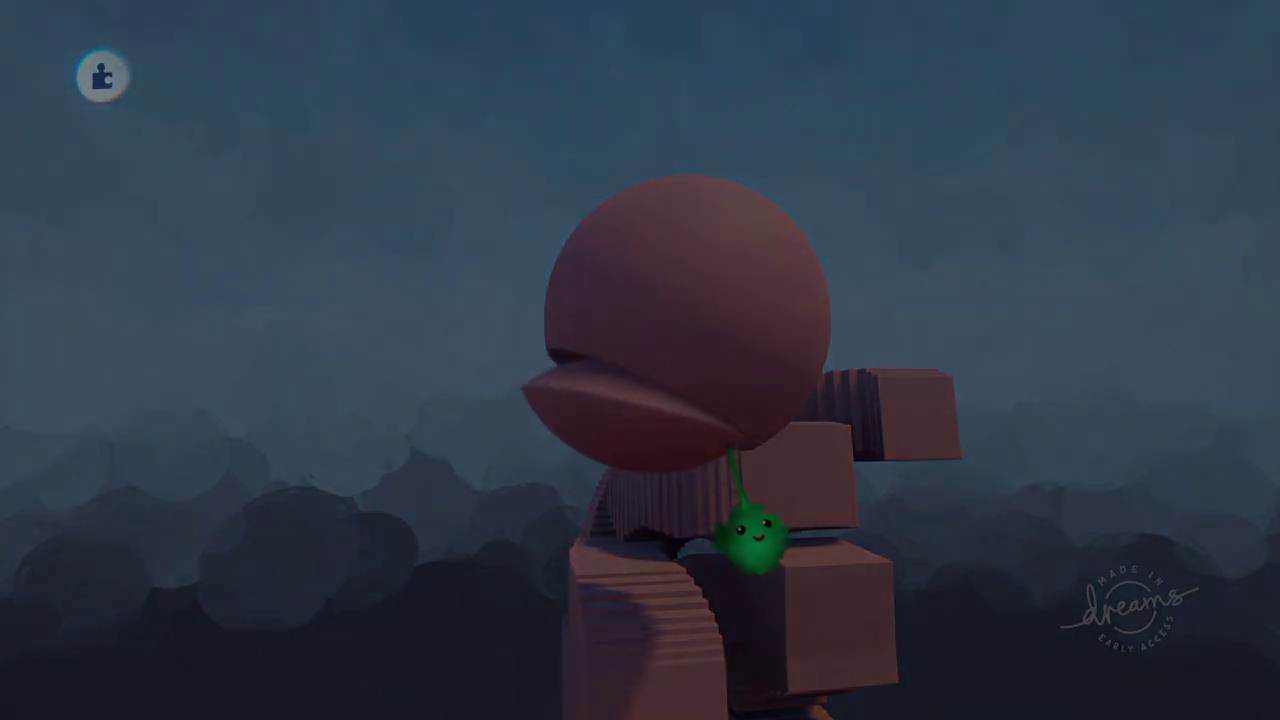
pyautogui.moveTo(742, 535); pyautogui.dragTo(655, 410)
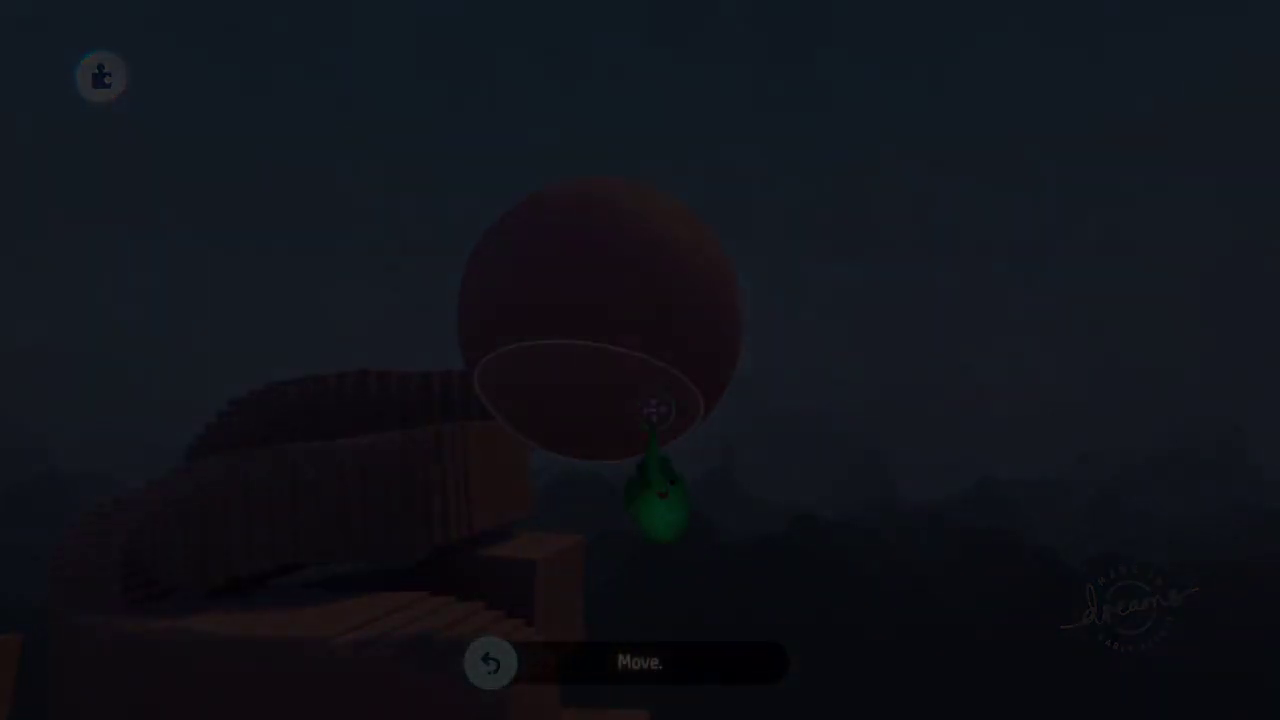